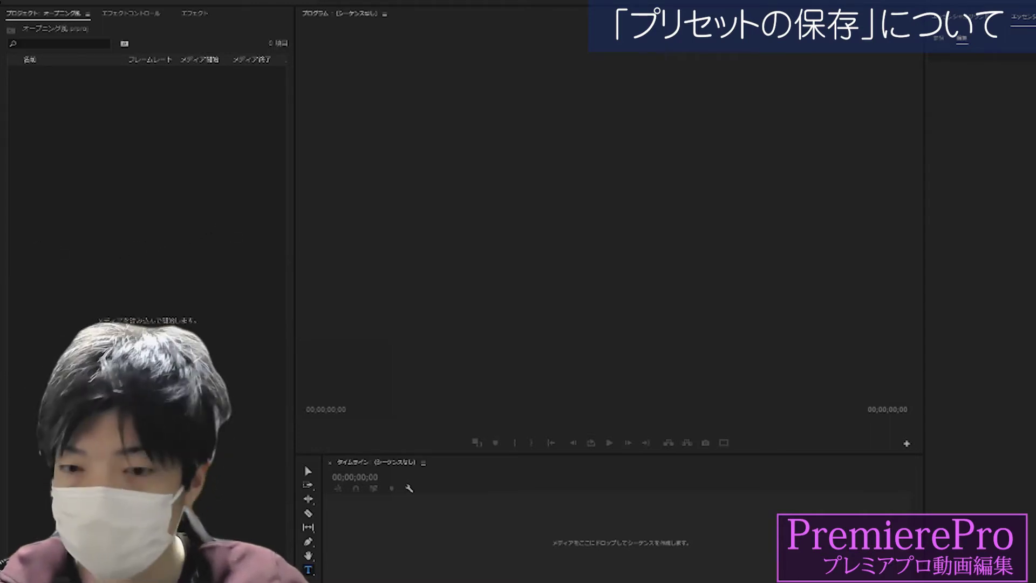
Open the Project panel's New Item list to show Sequence, Adjustment Layer and the mattes.
click(259, 573)
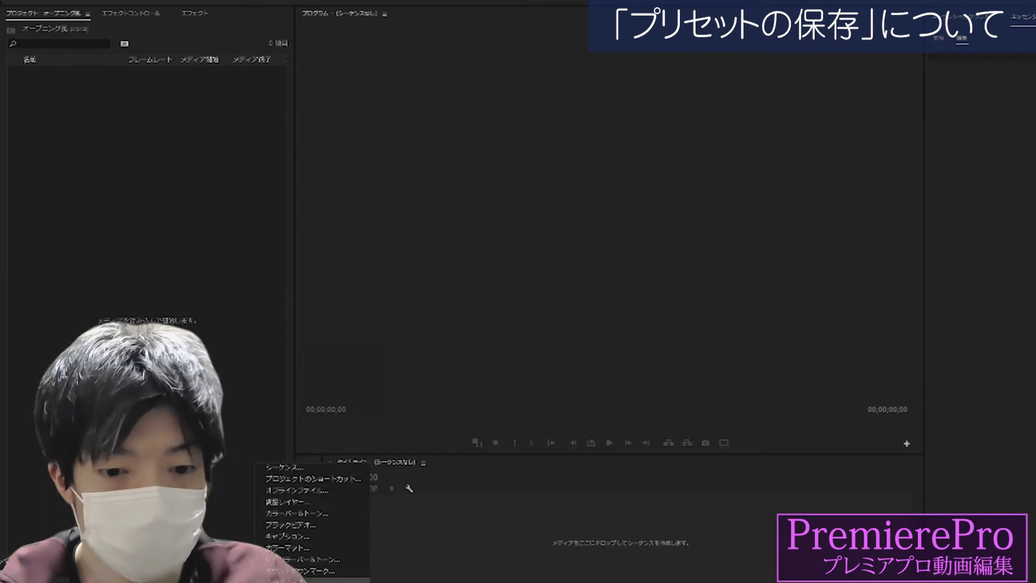
Create sequence シーケンス 02 using the default 29.97 fps preset.
click(292, 470)
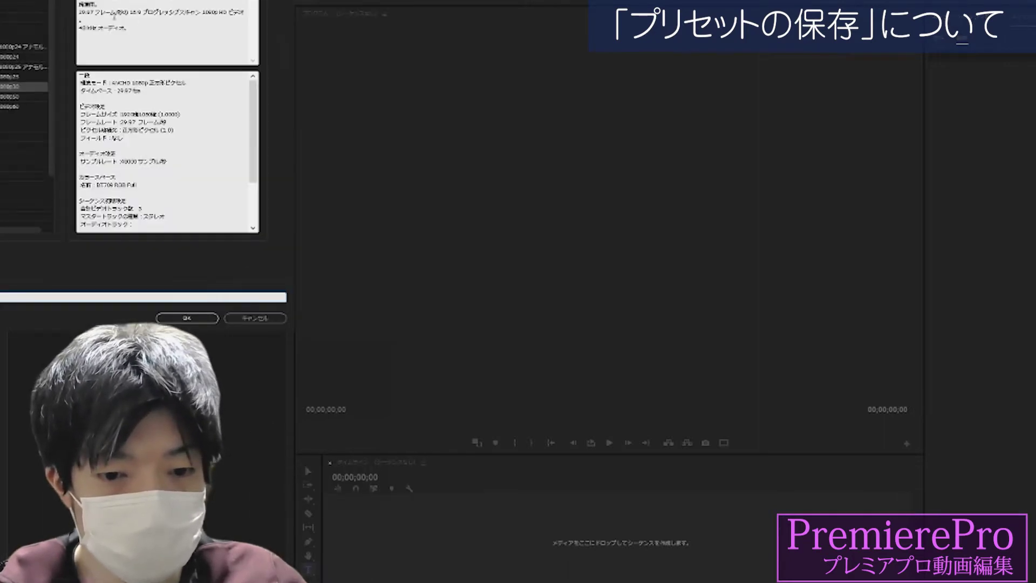
click(697, 482)
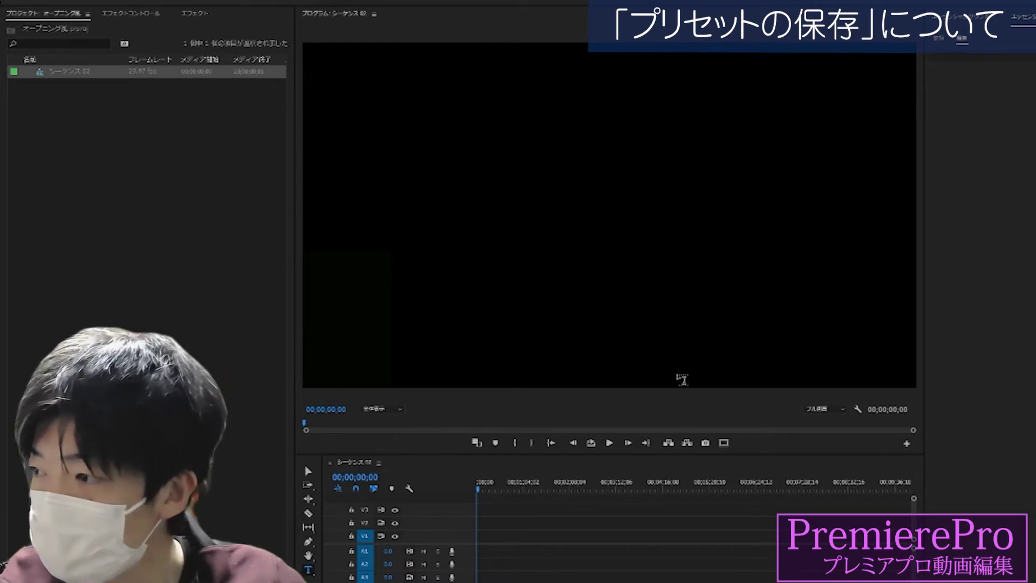
Add the white title 「まだやれることは、必ずある。」 and centre it on the black frame.
click(417, 226)
text(「まだやれることは、必ずある。」)
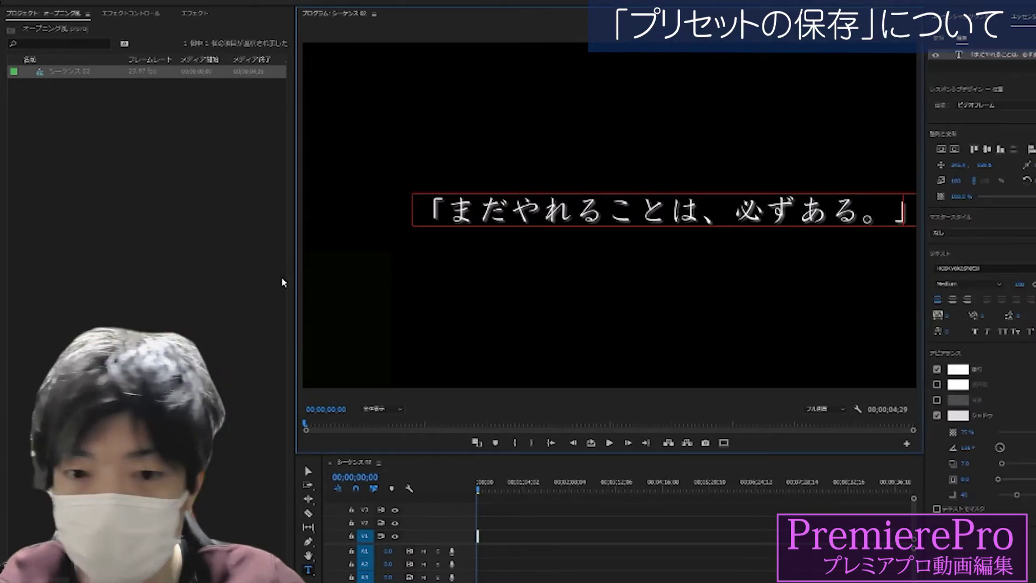
key(Escape)
drag(513, 211, 468, 220)
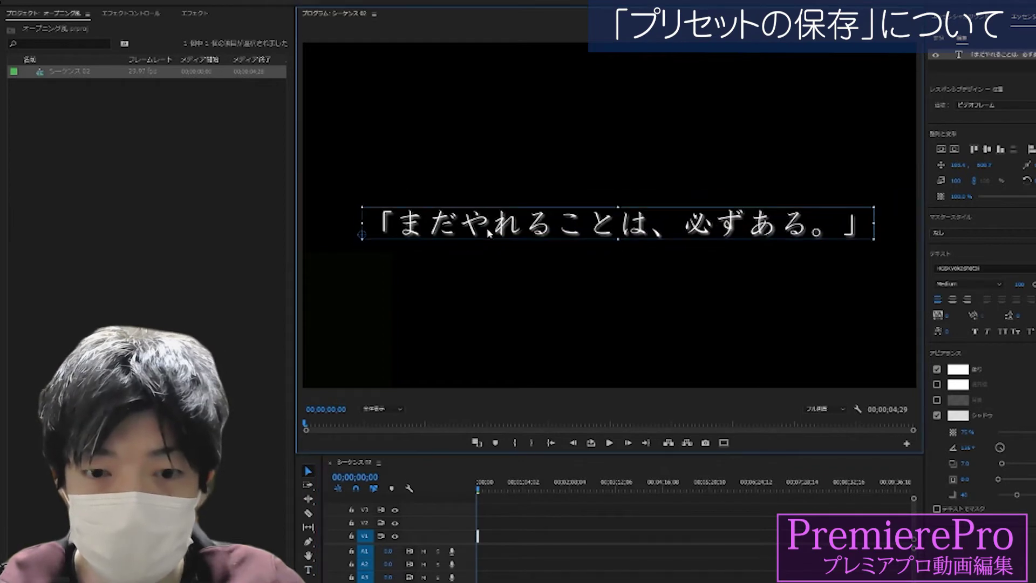
click(535, 345)
Zoom the timeline and trim the title clip to end at 04;01.
click(538, 474)
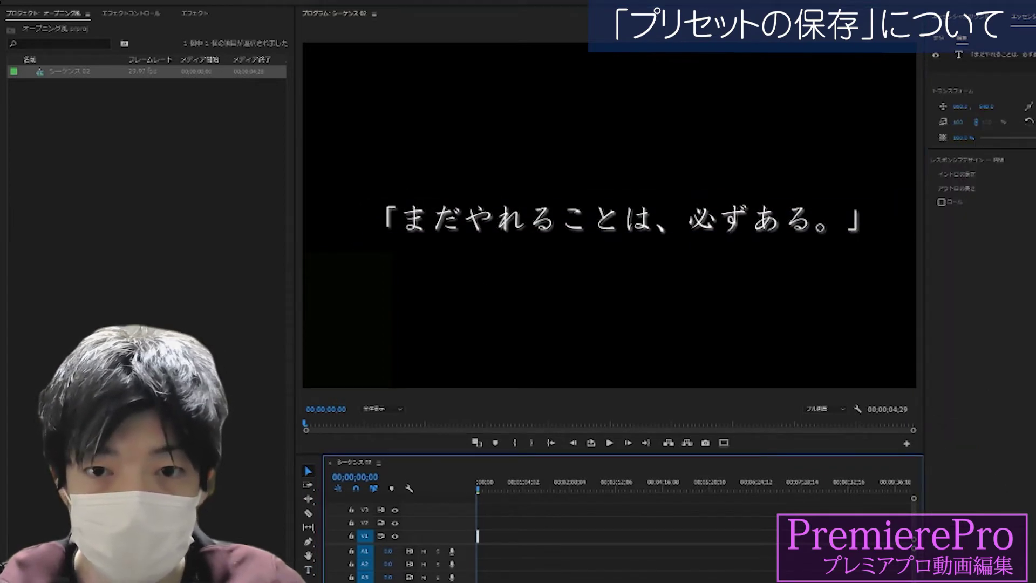
key(=)
key(=)
key(=)
key(=)
key(=)
drag(627, 536, 599, 535)
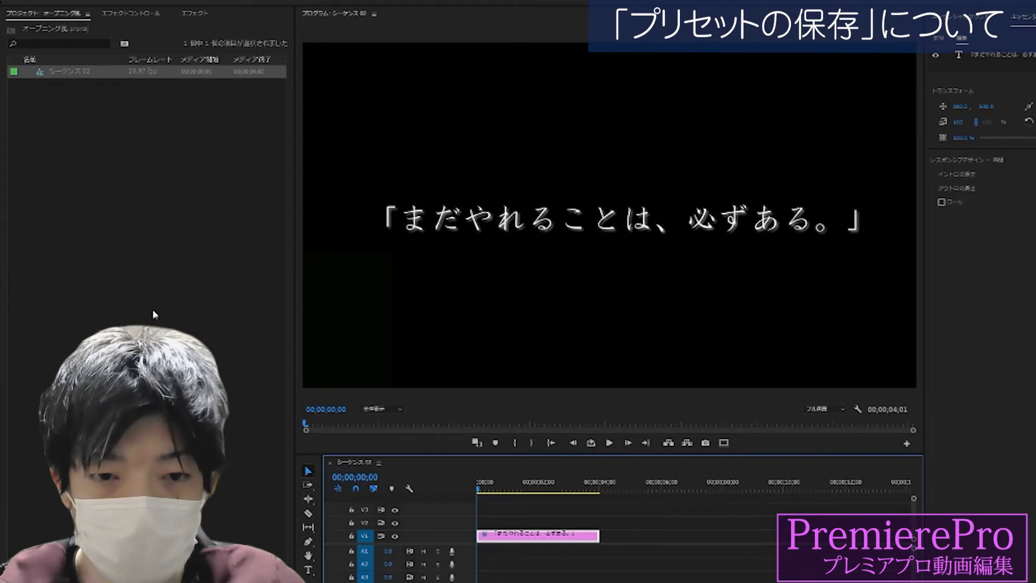
Add four Opacity keyframes: near the start, around frame 14, at 03;09 and 03;20.
click(138, 14)
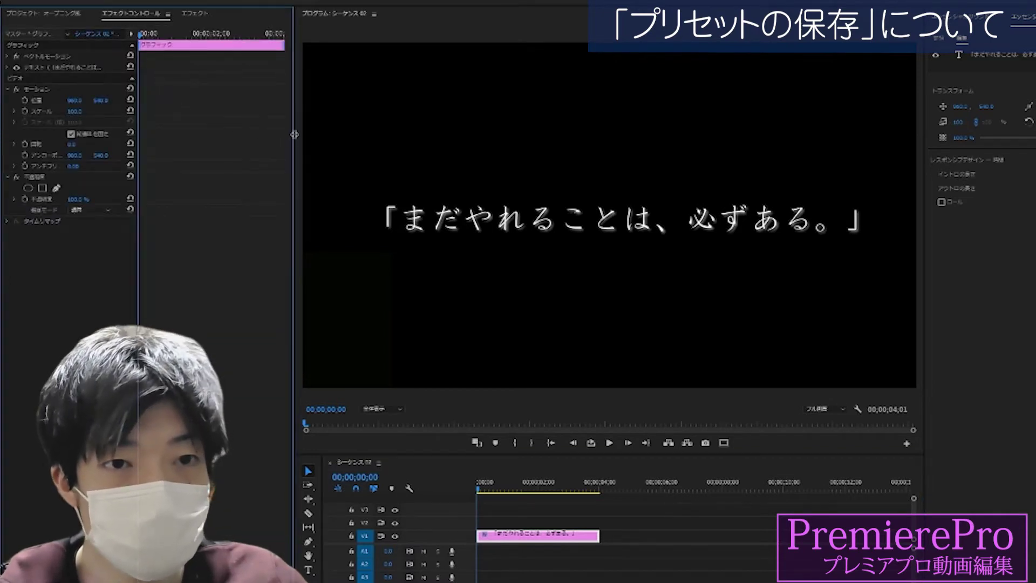
drag(294, 135, 360, 140)
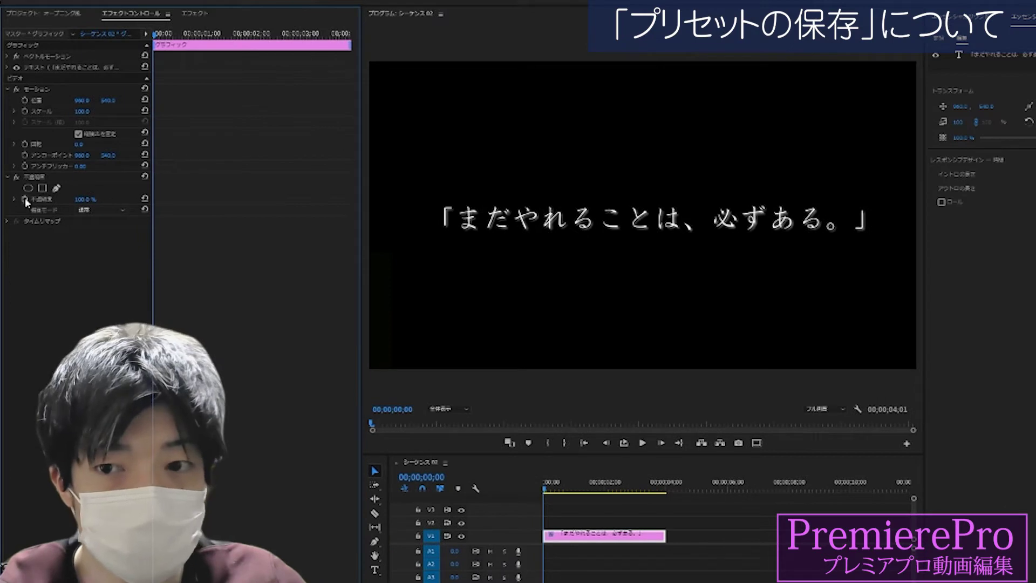
drag(178, 34, 163, 34)
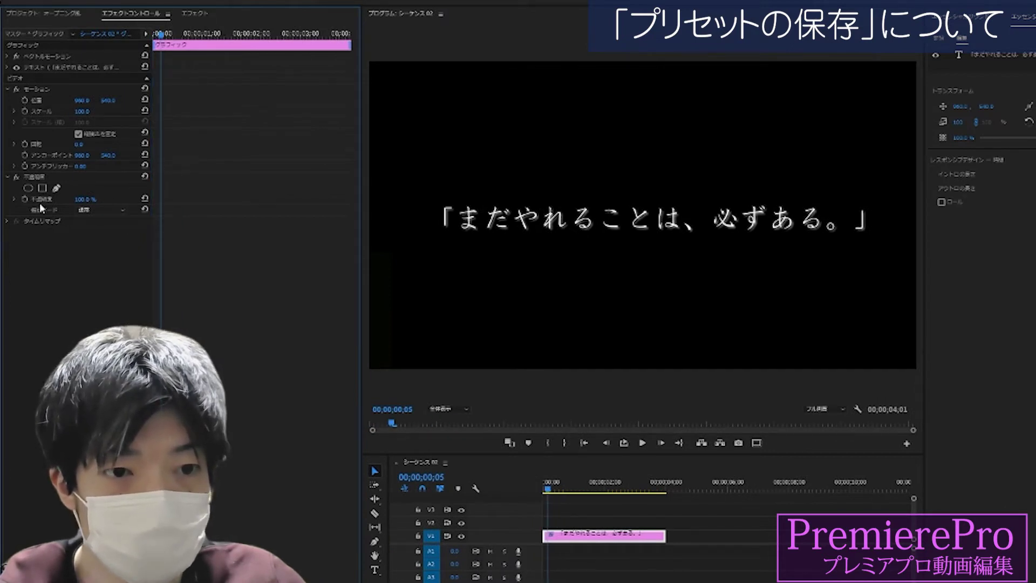
click(24, 199)
click(174, 35)
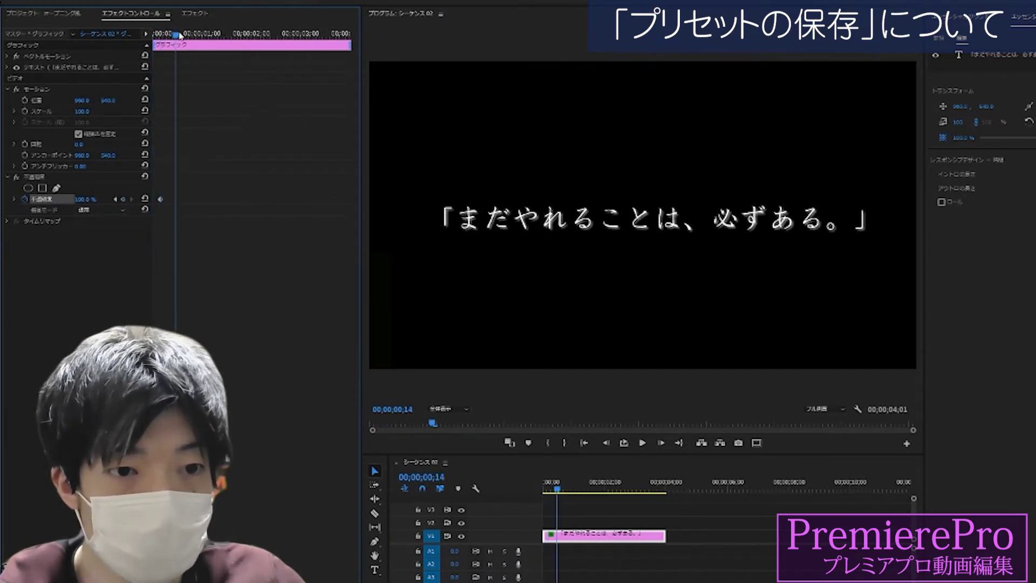
click(123, 199)
key(space)
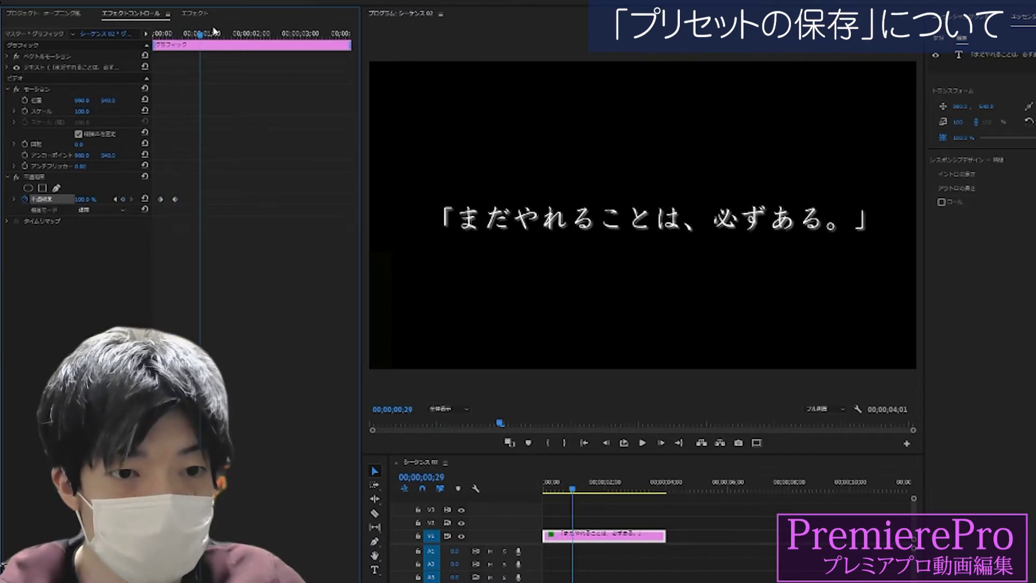
click(122, 200)
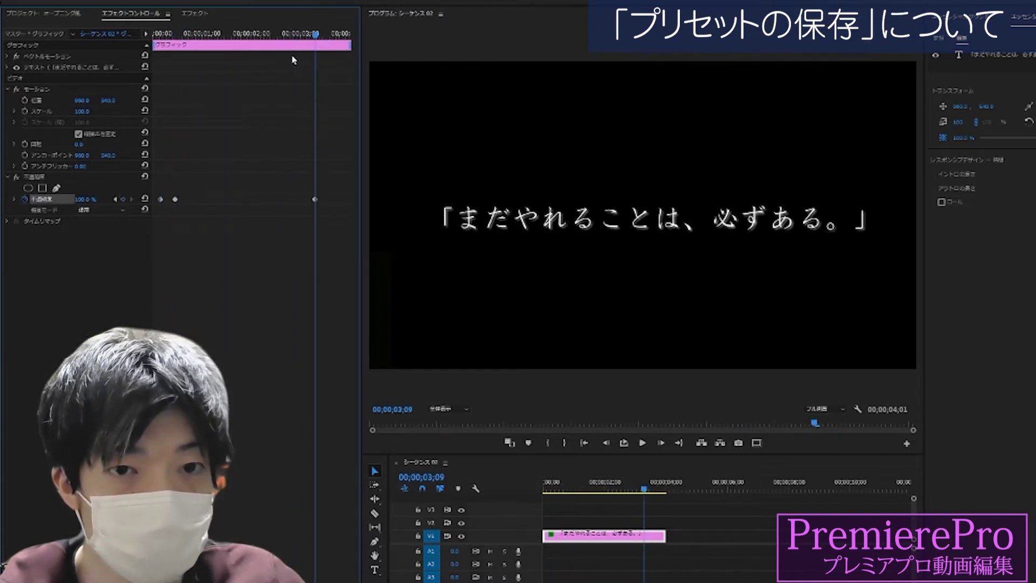
key(space)
key(space)
click(124, 199)
Set the first and last Opacity keyframes to 0%.
click(114, 200)
click(114, 200)
drag(98, 202, 92, 204)
click(132, 200)
click(132, 199)
click(132, 200)
key(Home)
Enlarge the Program Monitor and play the title back to check the fades.
click(640, 443)
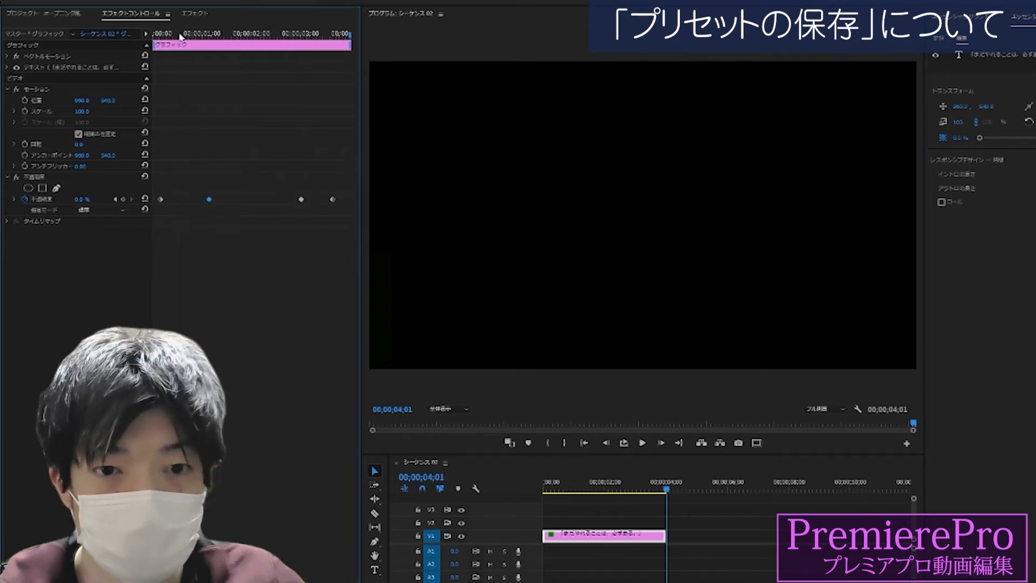
click(642, 443)
drag(643, 454, 644, 485)
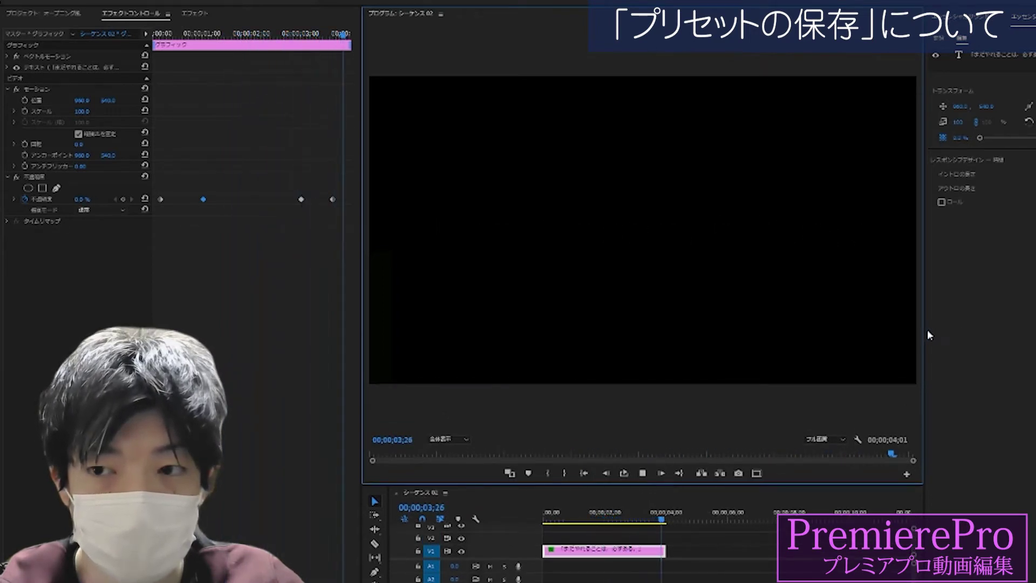
drag(925, 331, 1034, 330)
key(Home)
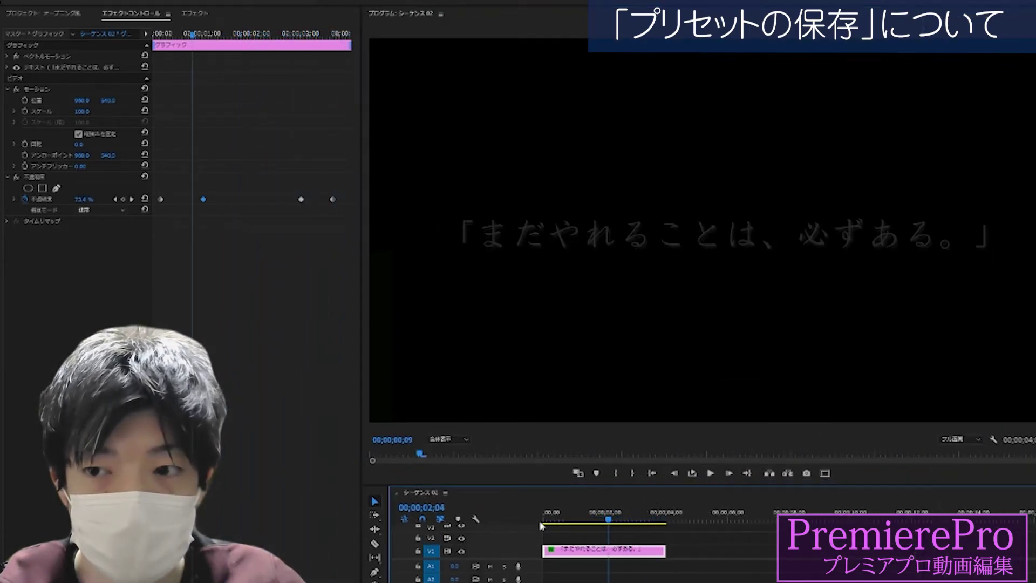
click(711, 473)
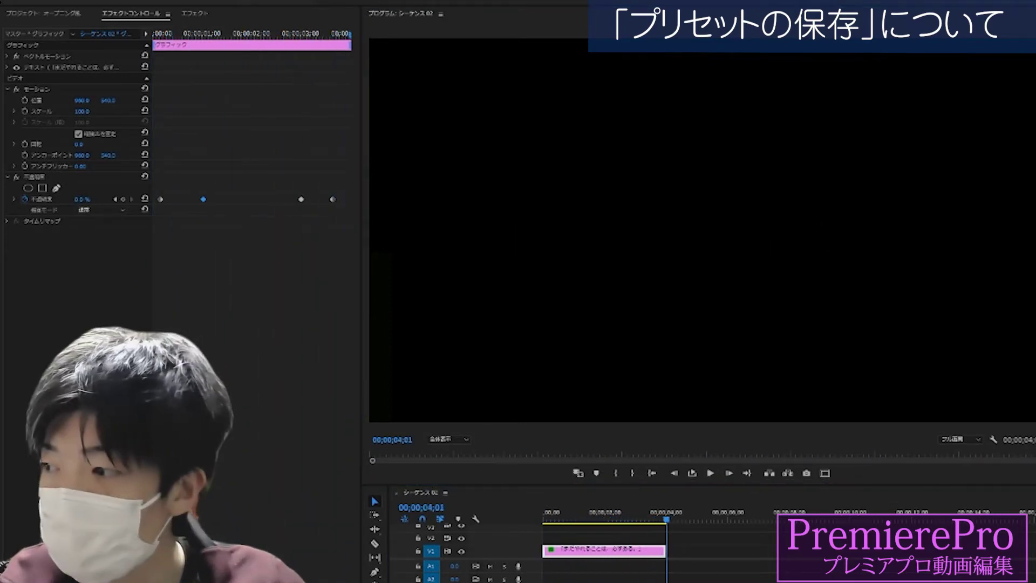
click(609, 519)
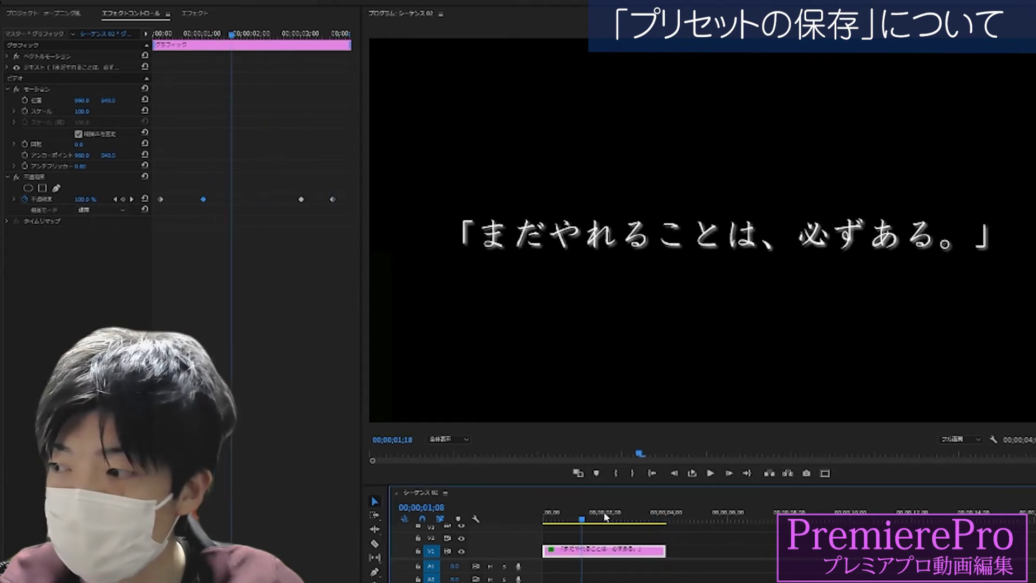
Place a copy of the title clip after the first and play into it.
drag(652, 551, 755, 555)
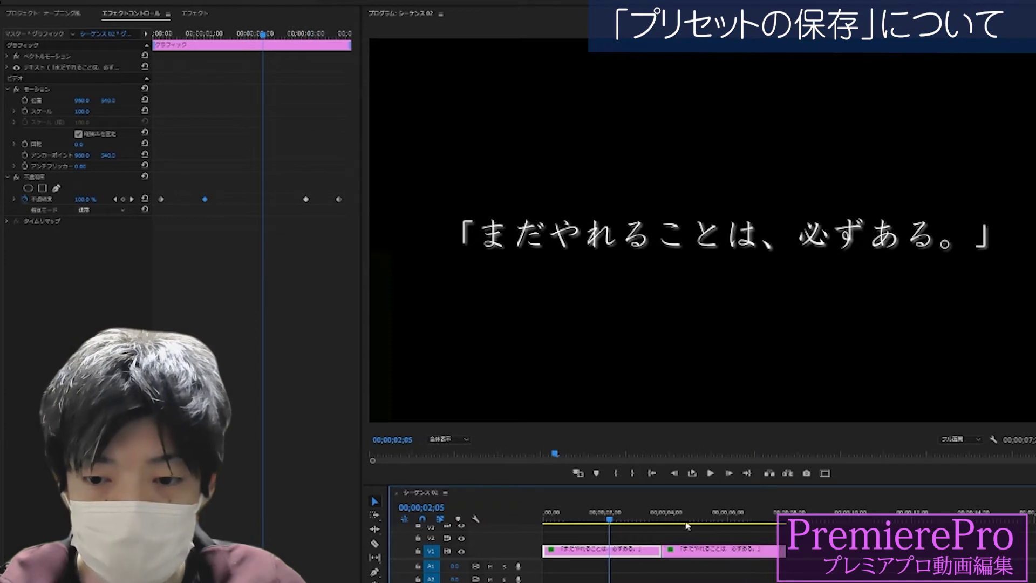
click(663, 521)
click(708, 473)
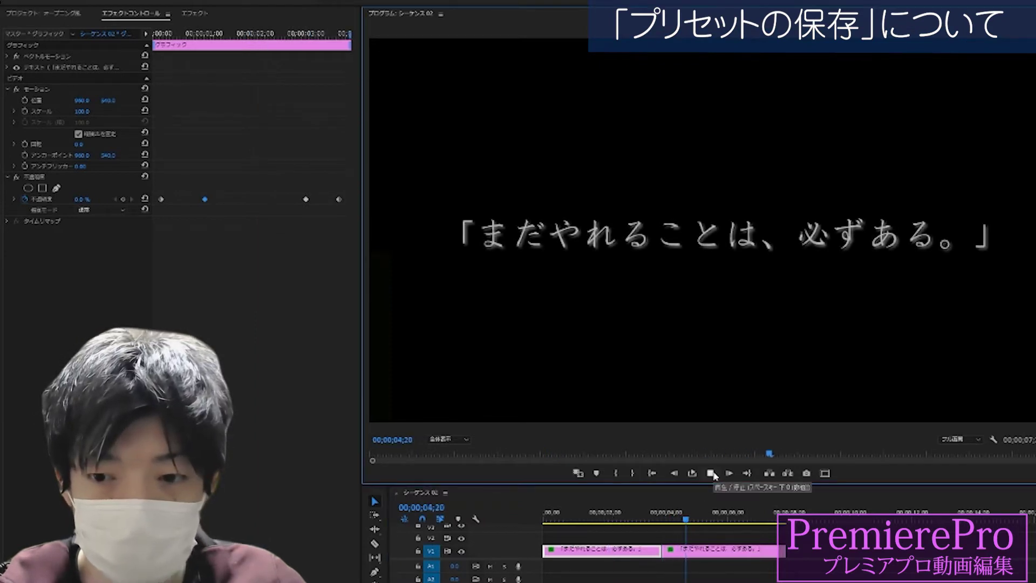
click(709, 474)
Centre the 「信じよう。」 text in the frame, preview it, then delete that second clip.
click(679, 241)
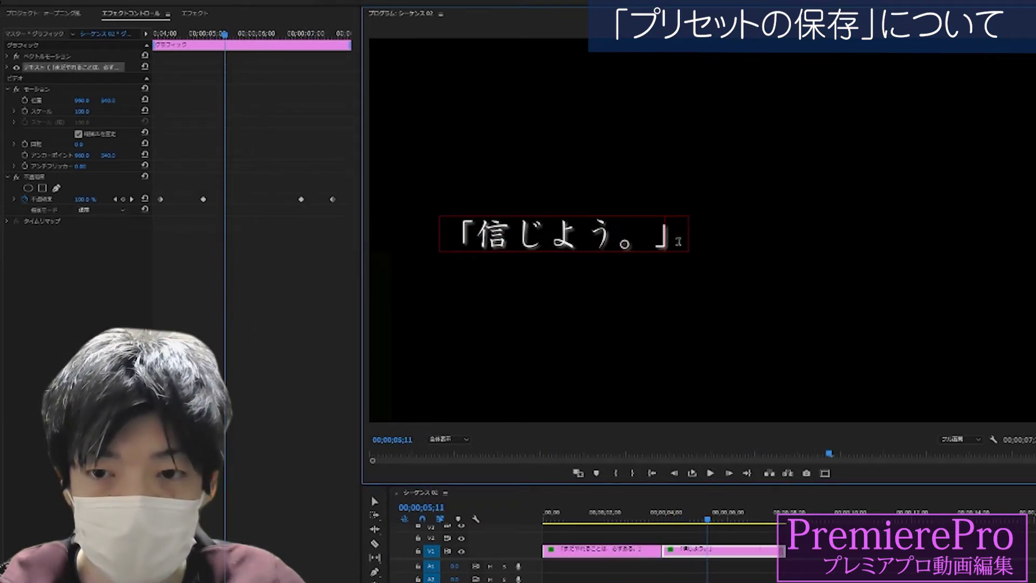
click(375, 501)
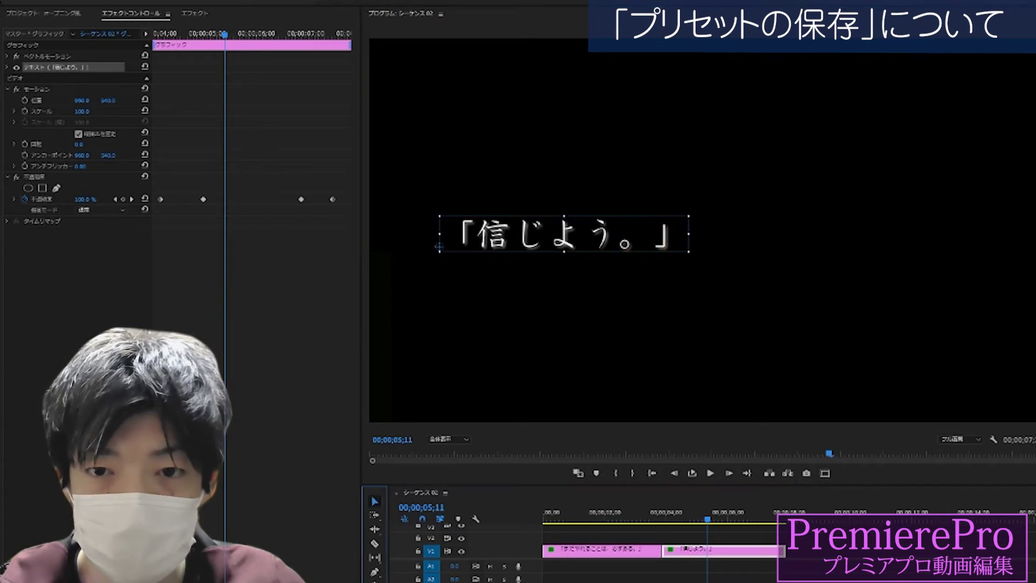
drag(564, 238, 711, 235)
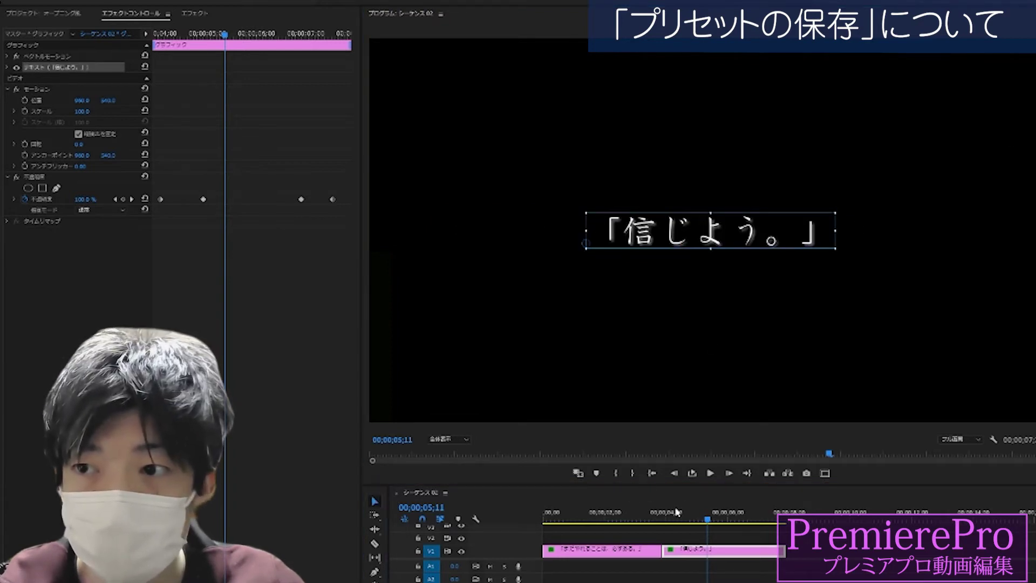
click(711, 473)
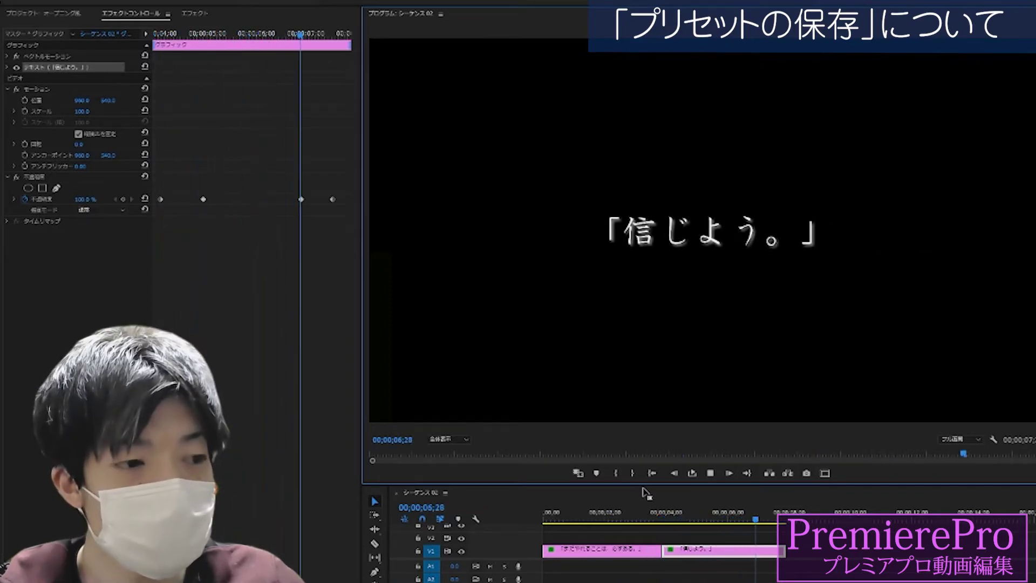
click(628, 513)
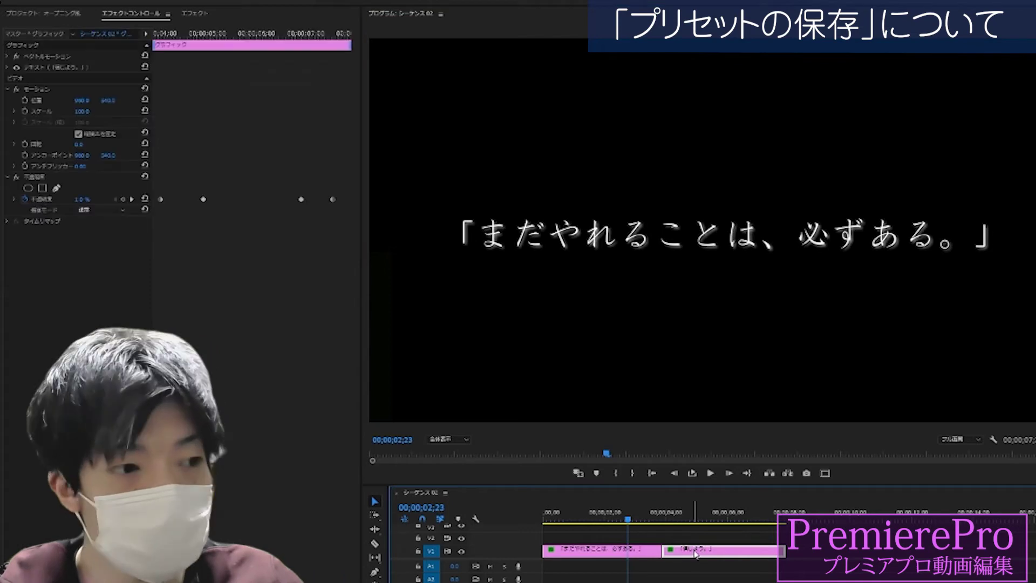
key(Delete)
Undo the 「信じよう。」 clip deletion and replay the first title's fade around 02;15.
key(space)
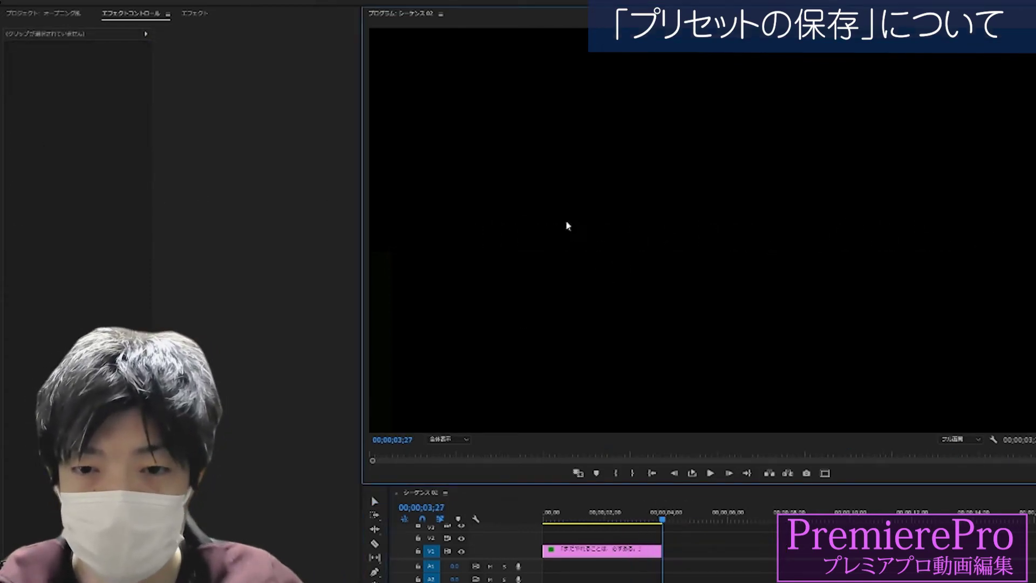
key(ctrl+z)
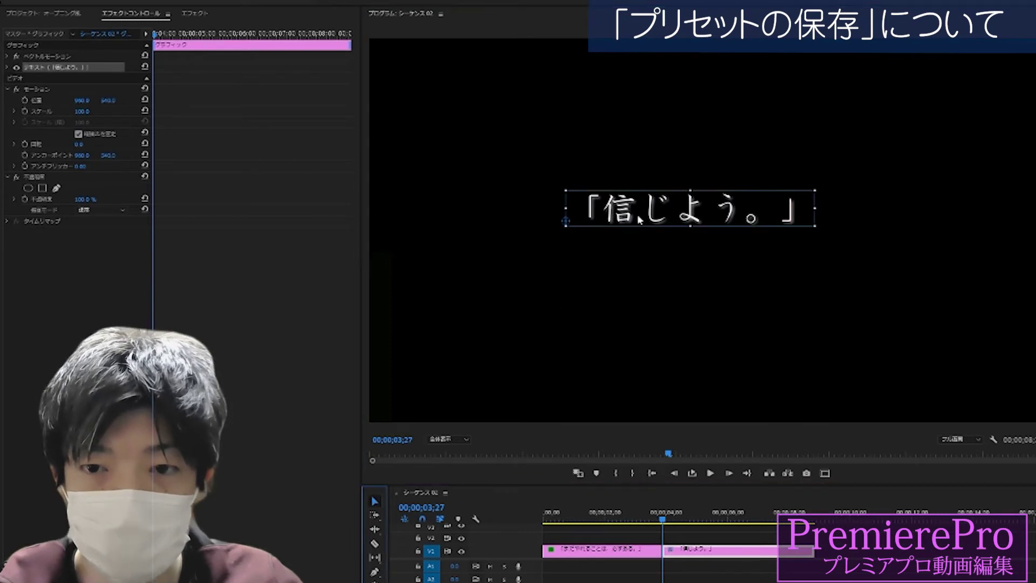
drag(666, 528, 588, 523)
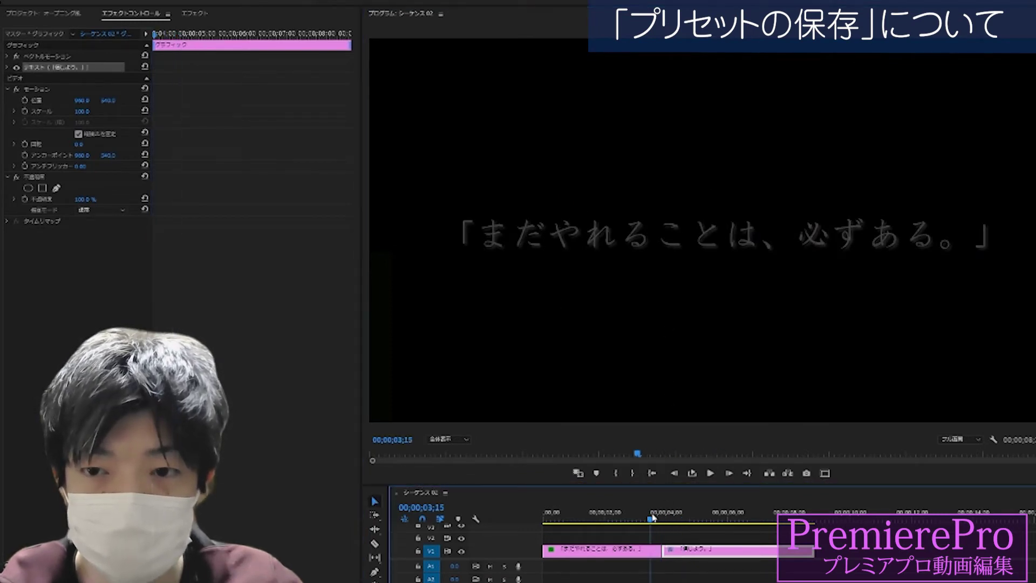
click(710, 473)
click(711, 472)
click(716, 475)
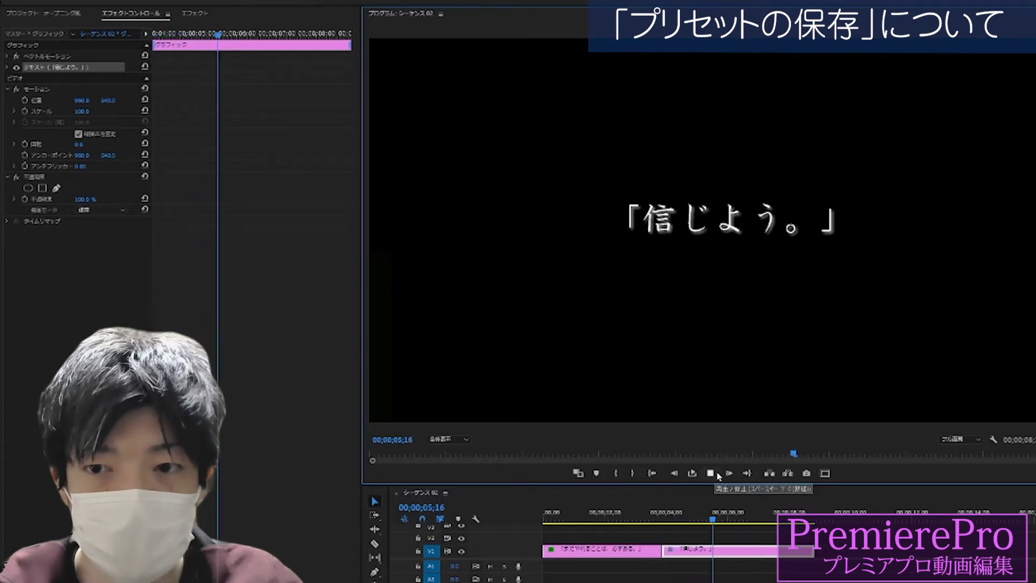
drag(615, 519, 622, 519)
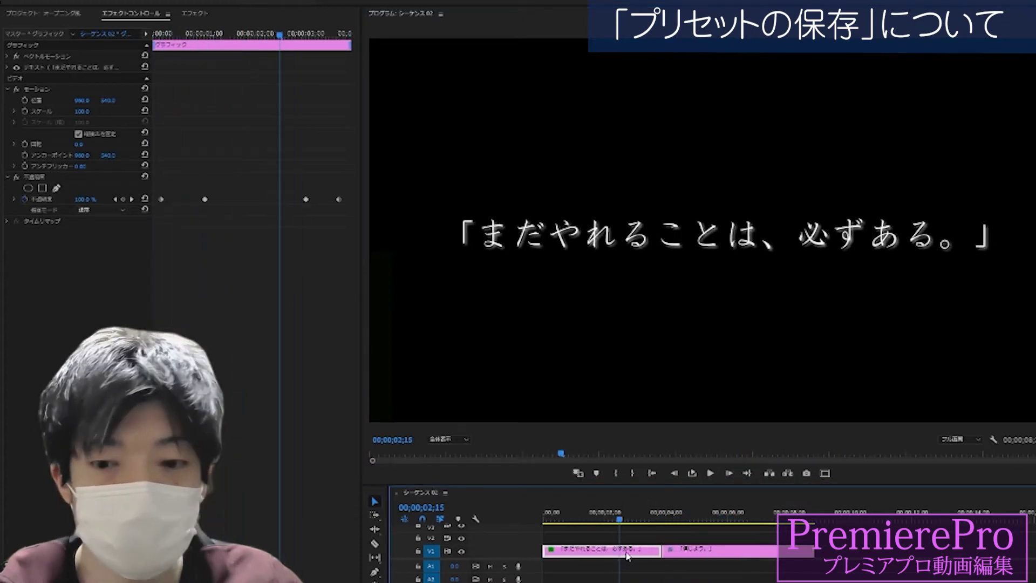
Select the 「信じよう。」 clip and add an Opacity keyframe at 04;15.
click(715, 549)
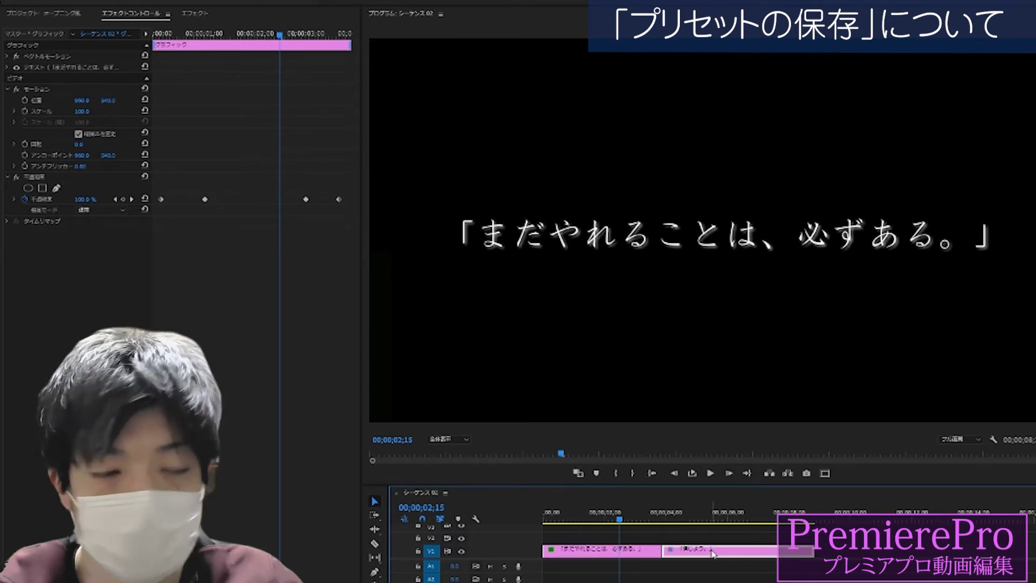
drag(691, 519, 655, 519)
key(space)
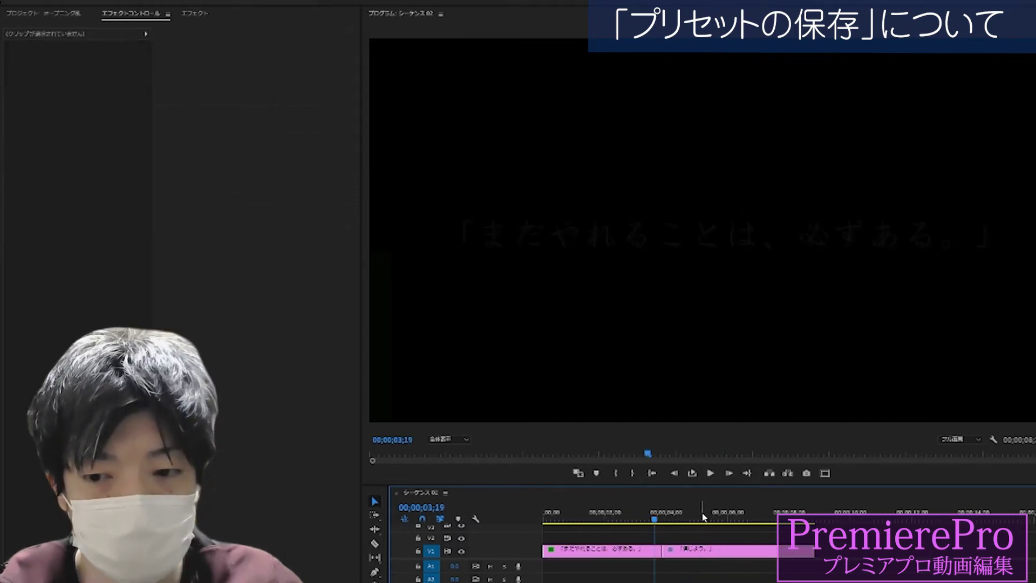
drag(202, 34, 161, 34)
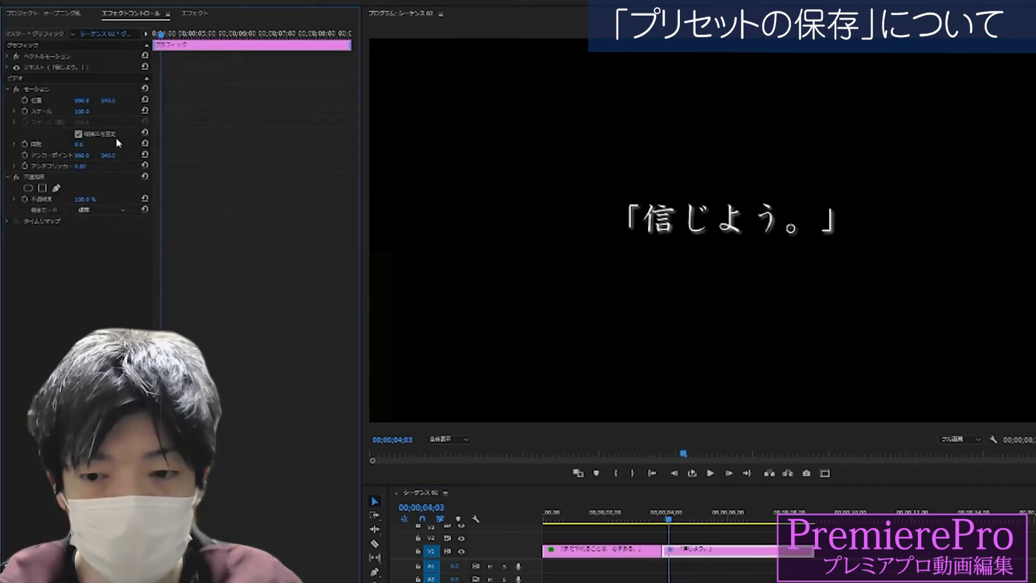
click(178, 32)
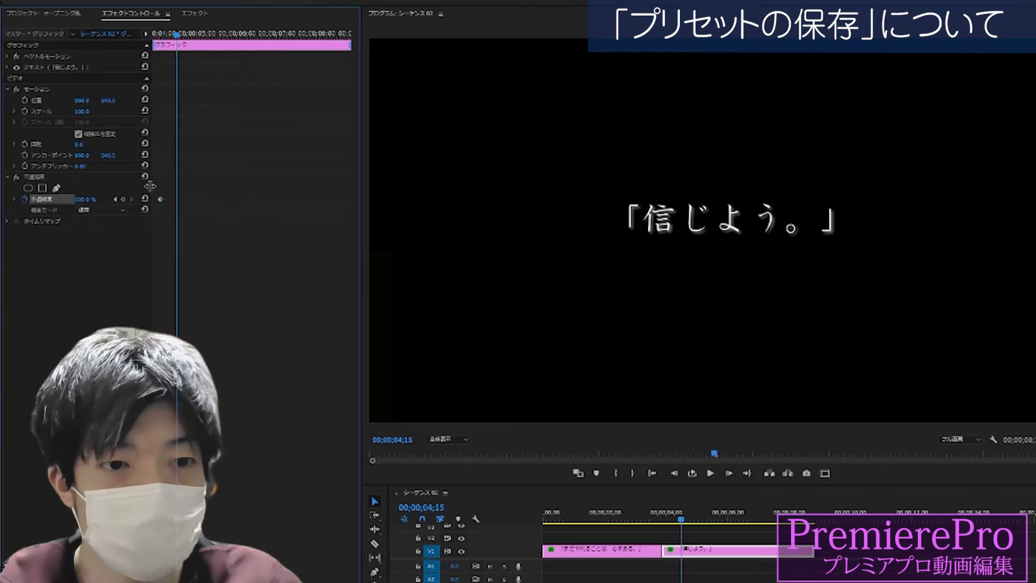
click(122, 199)
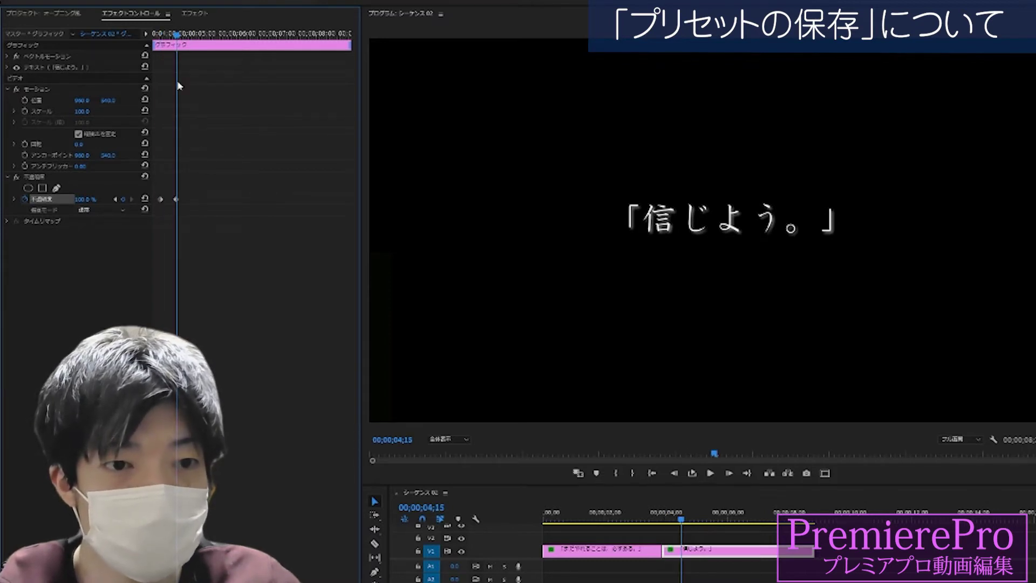
Scrub through both titles for review, then delete the 「信じよう。」 clip.
click(156, 34)
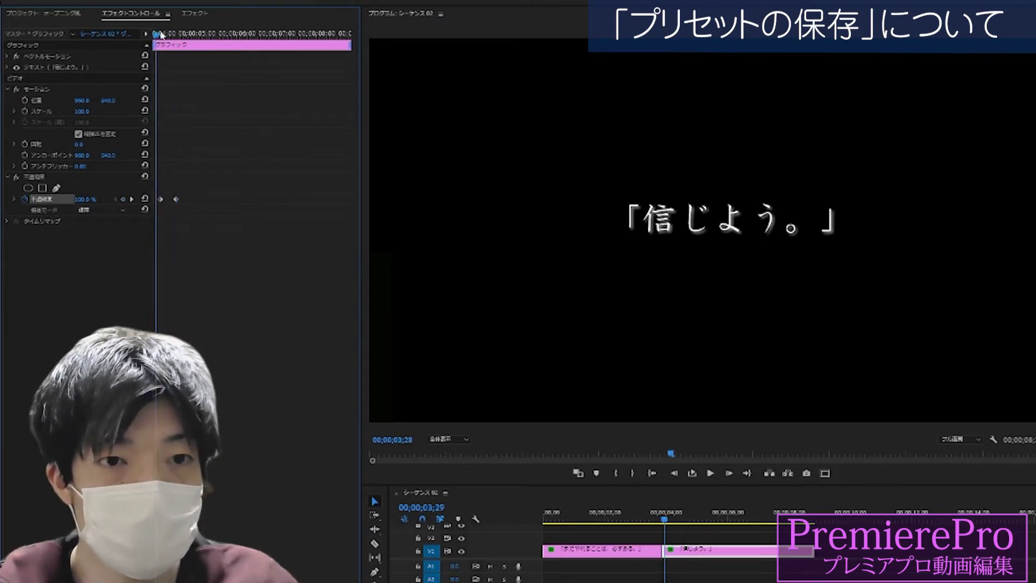
click(160, 34)
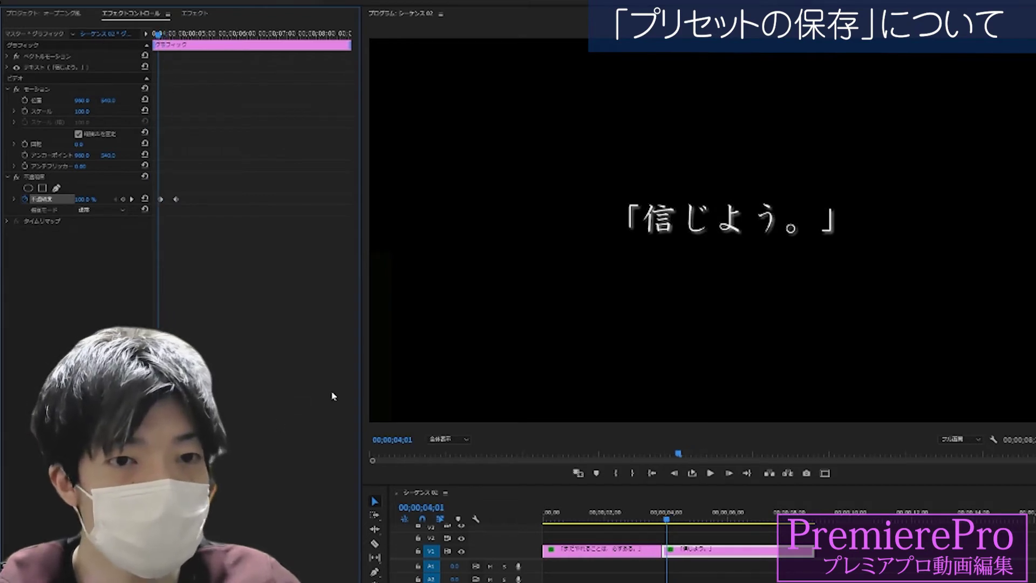
mouse_move(606, 510)
mouse_down()
mouse_move(734, 510)
mouse_move(670, 510)
mouse_up()
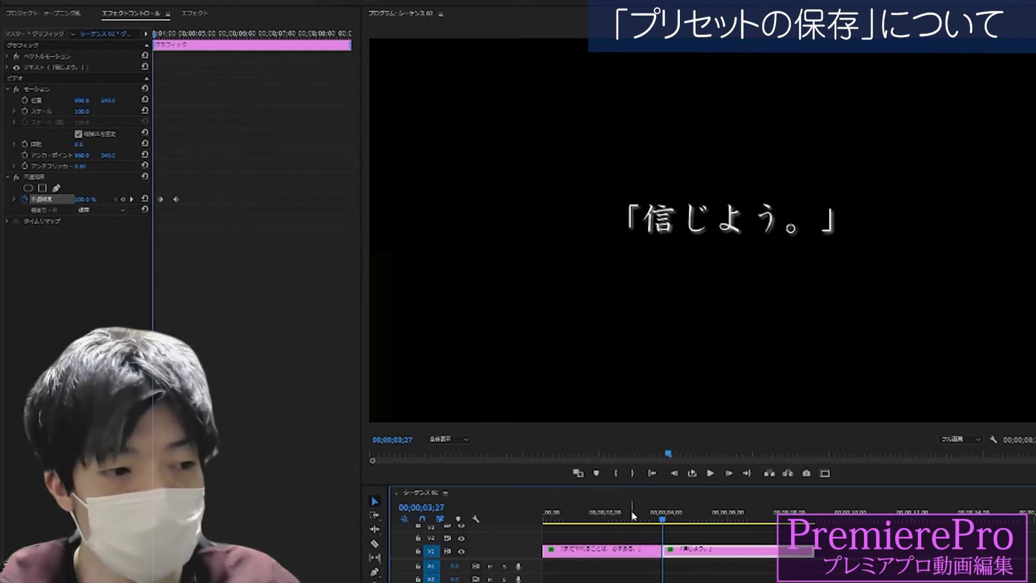
click(617, 511)
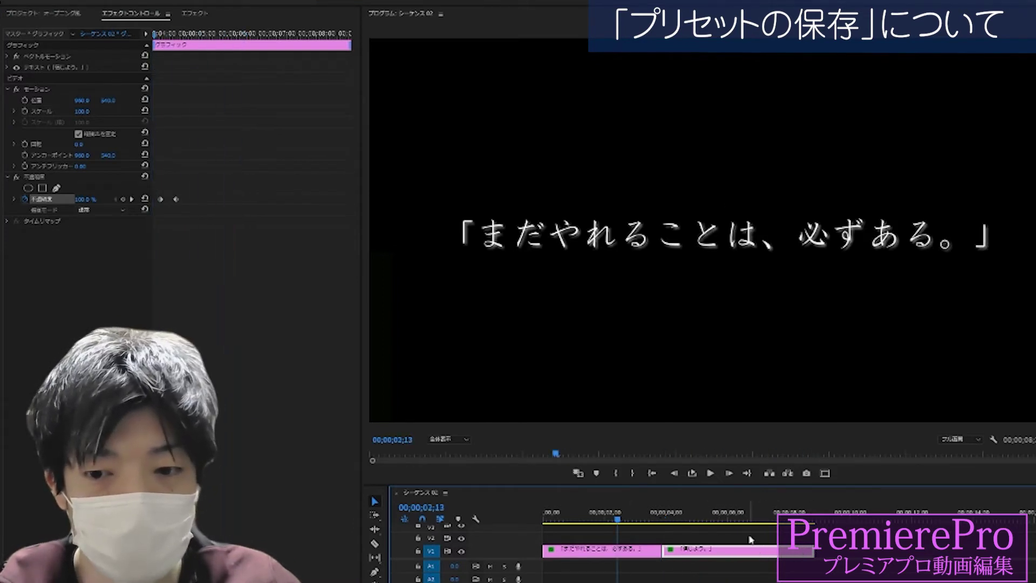
key(Delete)
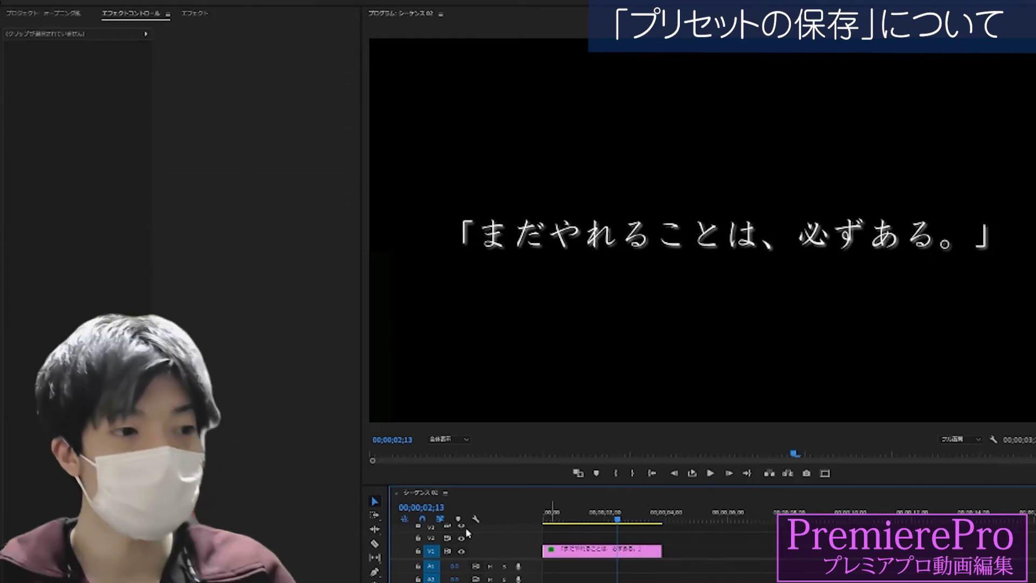
Select the first title, scrub its fade-in and fade-out, and bring up the Opacity context menu.
click(604, 512)
click(605, 549)
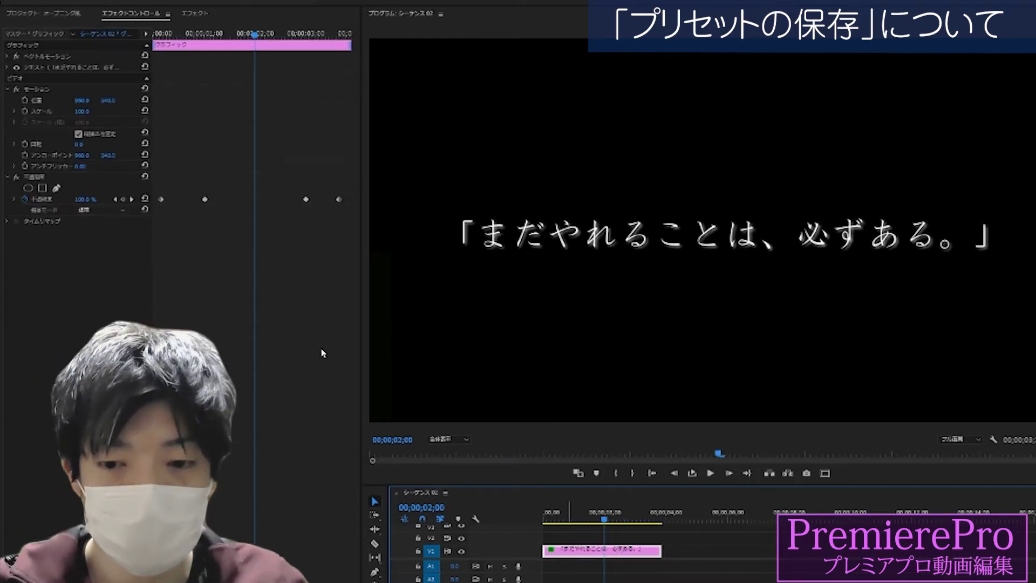
drag(207, 33, 186, 34)
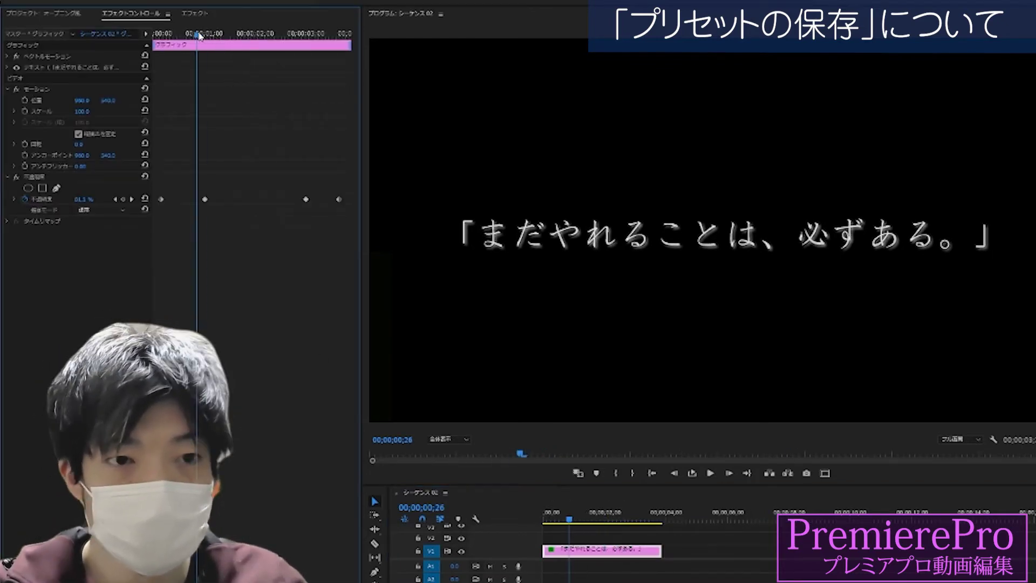
drag(186, 34, 322, 34)
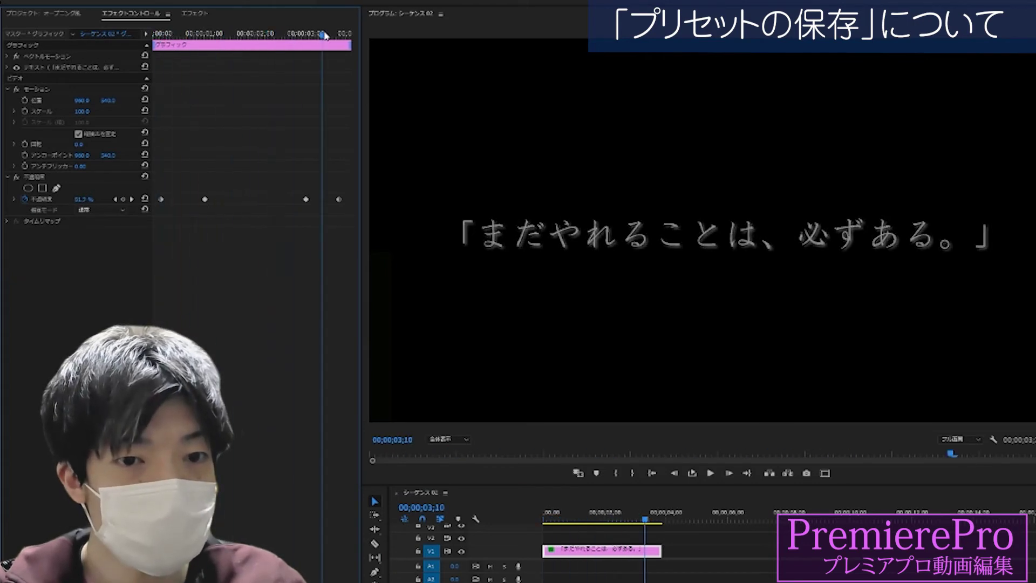
right_click(58, 178)
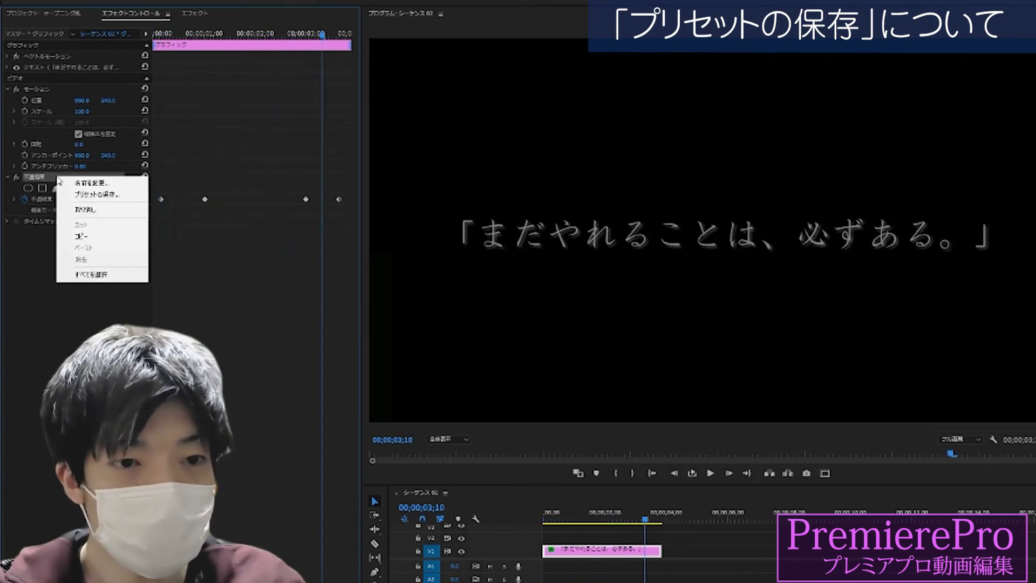
In Save Preset, name the Opacity fade フェードイン&フェードインアウト and set its type to Scale.
click(119, 194)
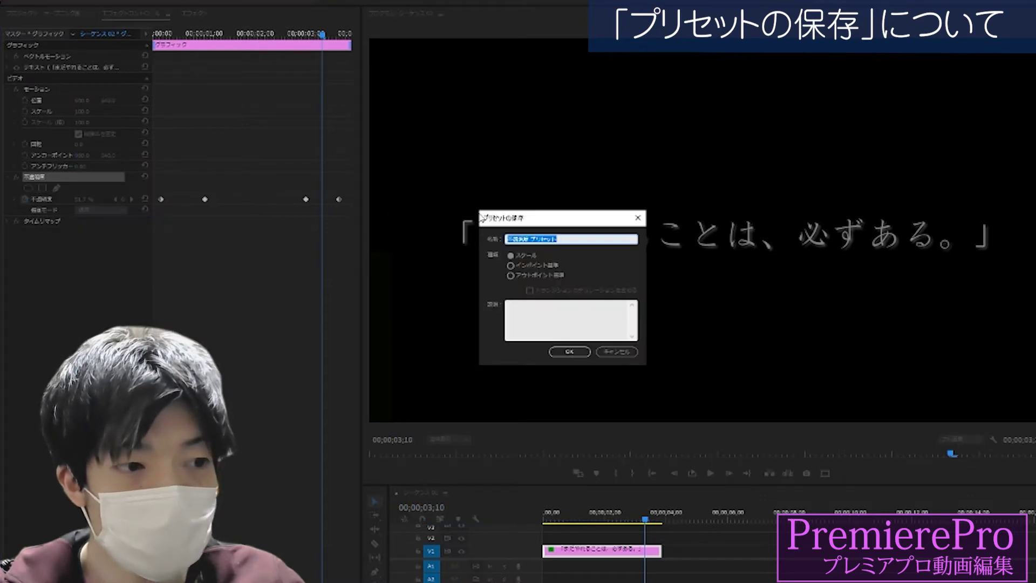
drag(438, 184, 378, 143)
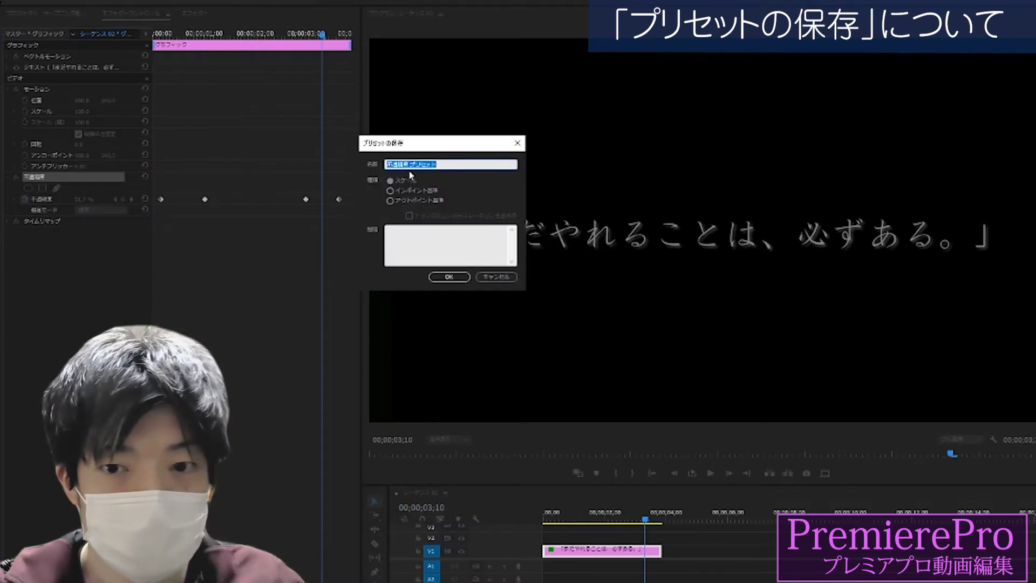
text(フェードイン)
key(Return)
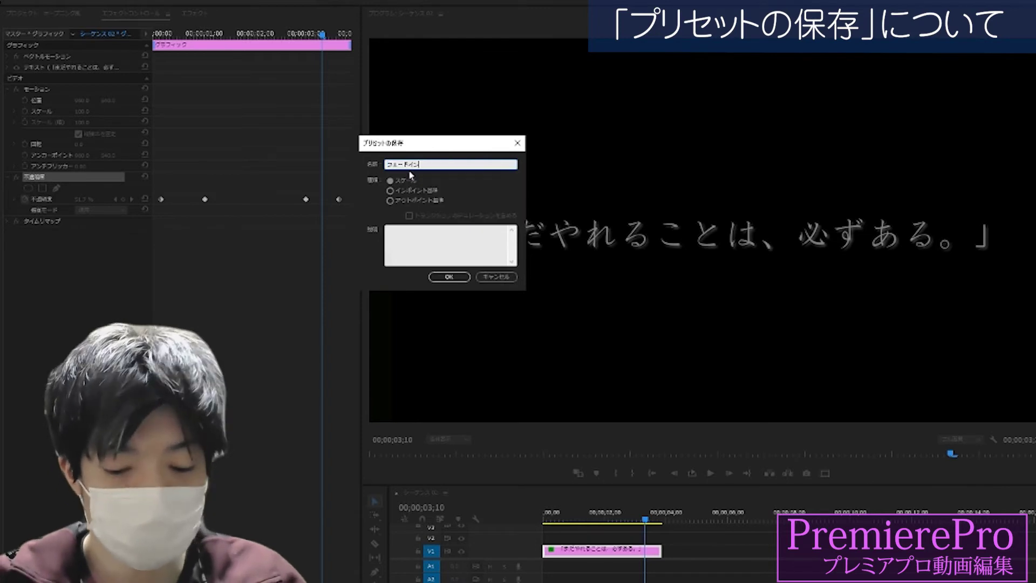
text(f)
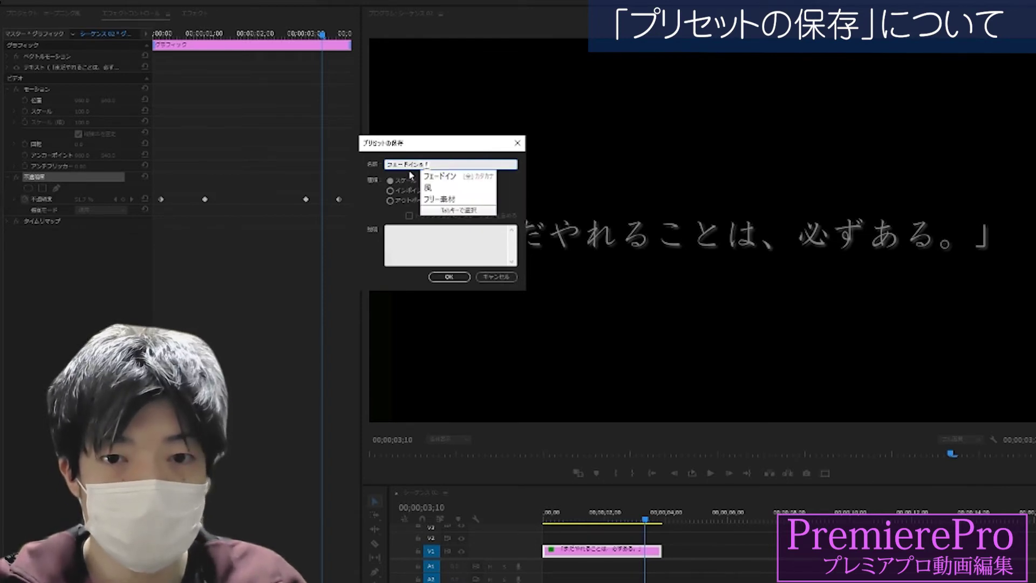
text(ードインアウト)
key(Return)
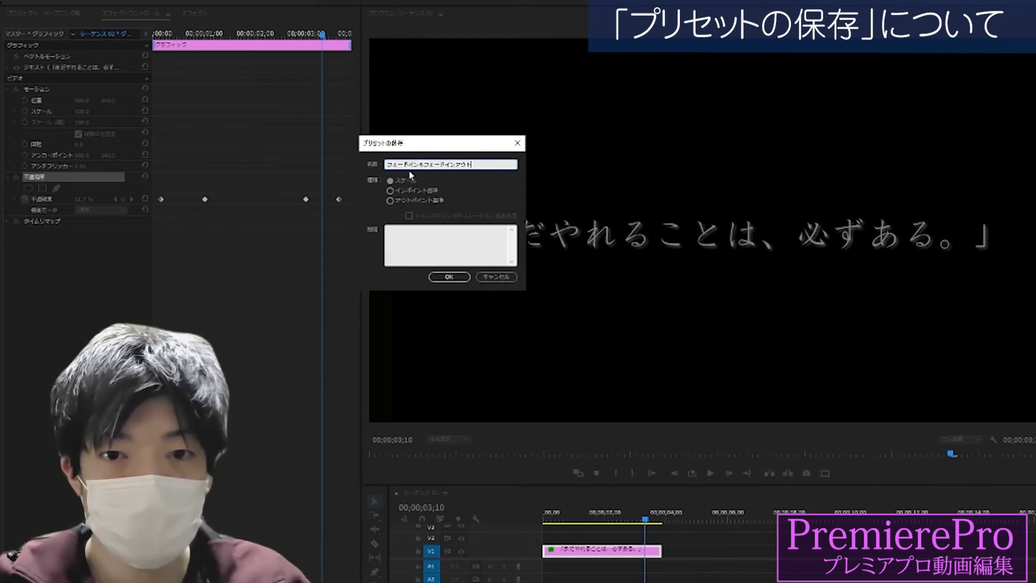
drag(412, 142, 565, 186)
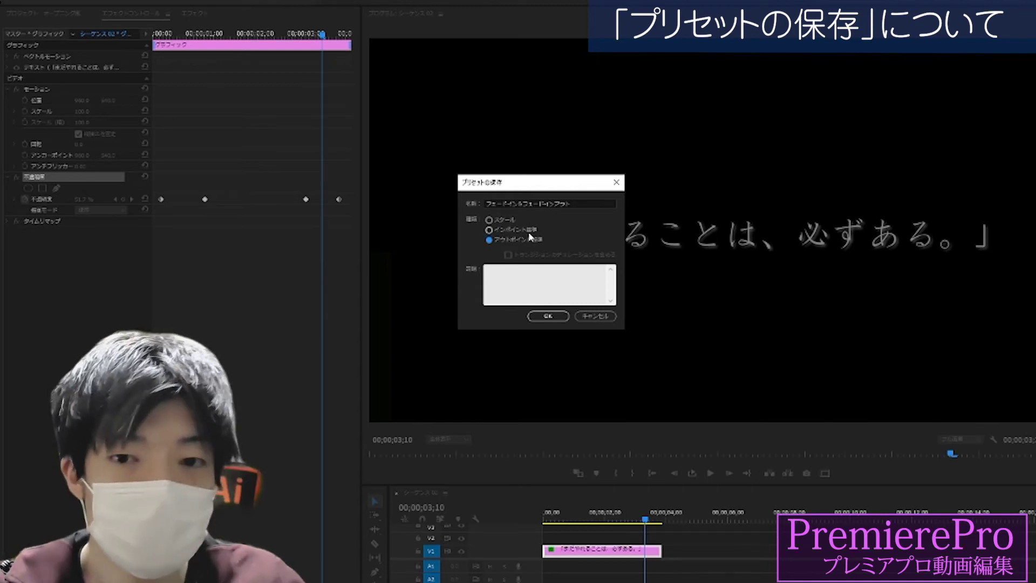
click(512, 223)
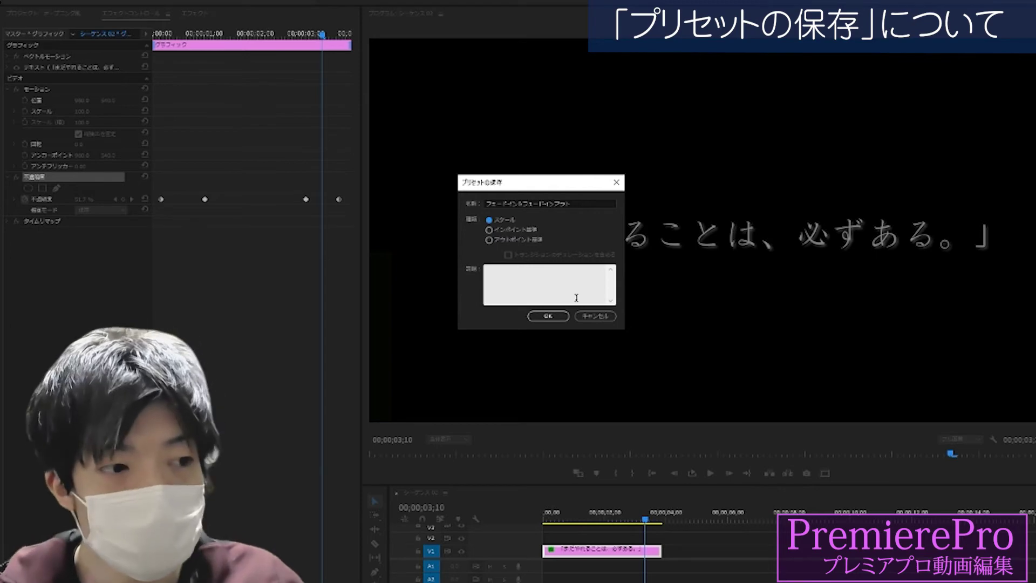
Save the preset, delete the extra presets in Effects > Presets, and select フェードイン&アウト.
click(545, 320)
click(189, 14)
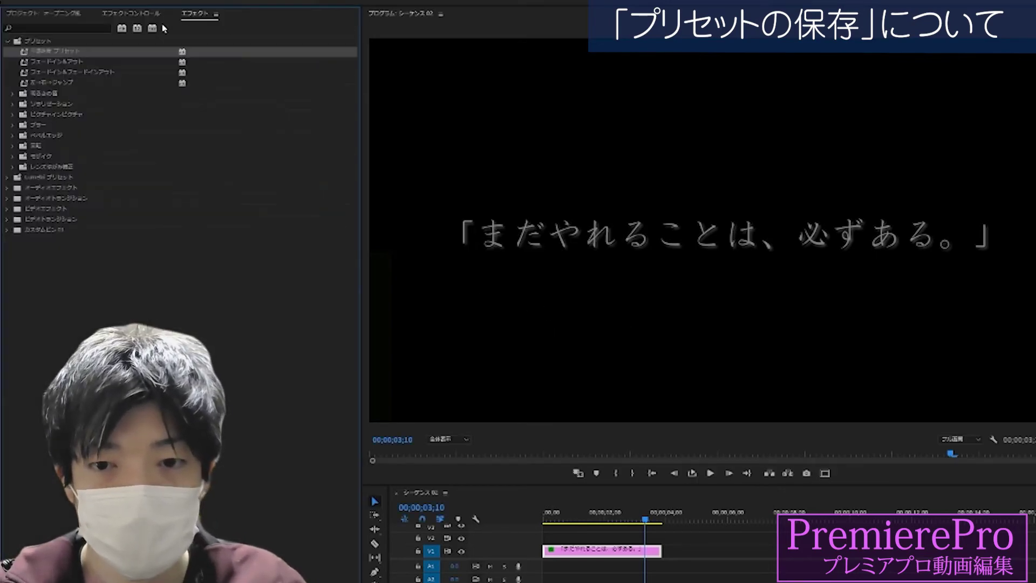
click(8, 41)
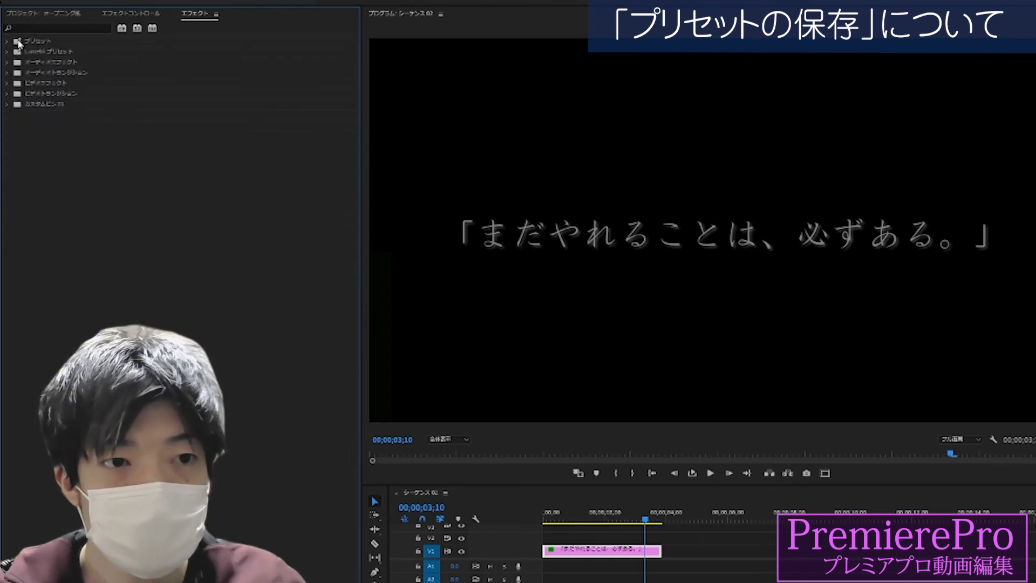
click(8, 41)
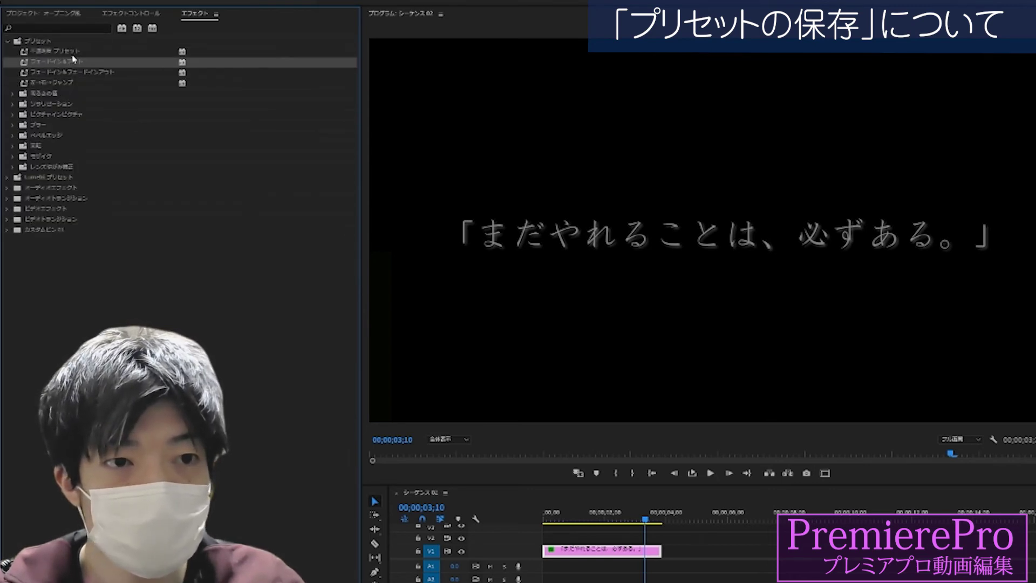
click(91, 55)
key(Delete)
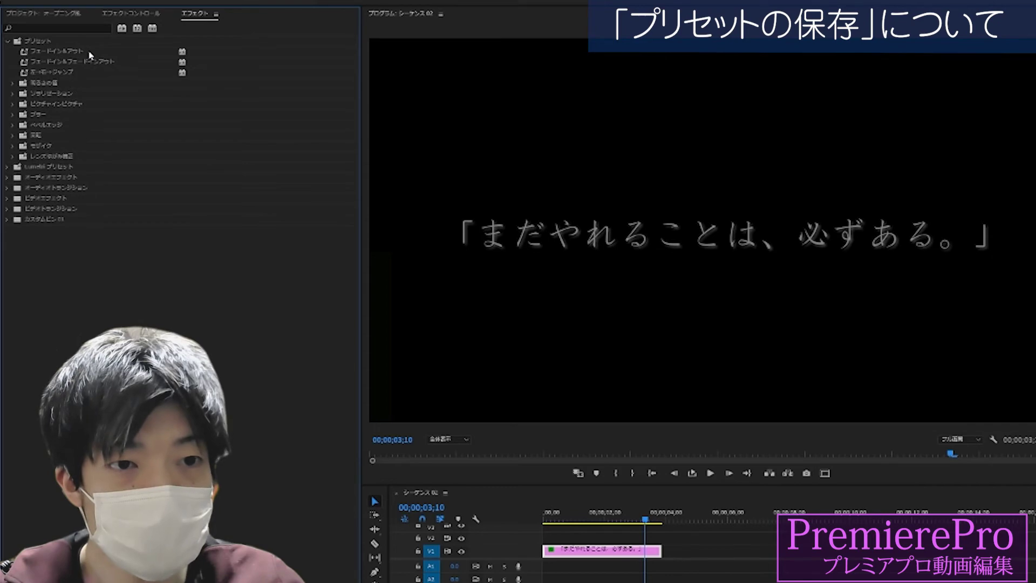
click(90, 60)
key(Delete)
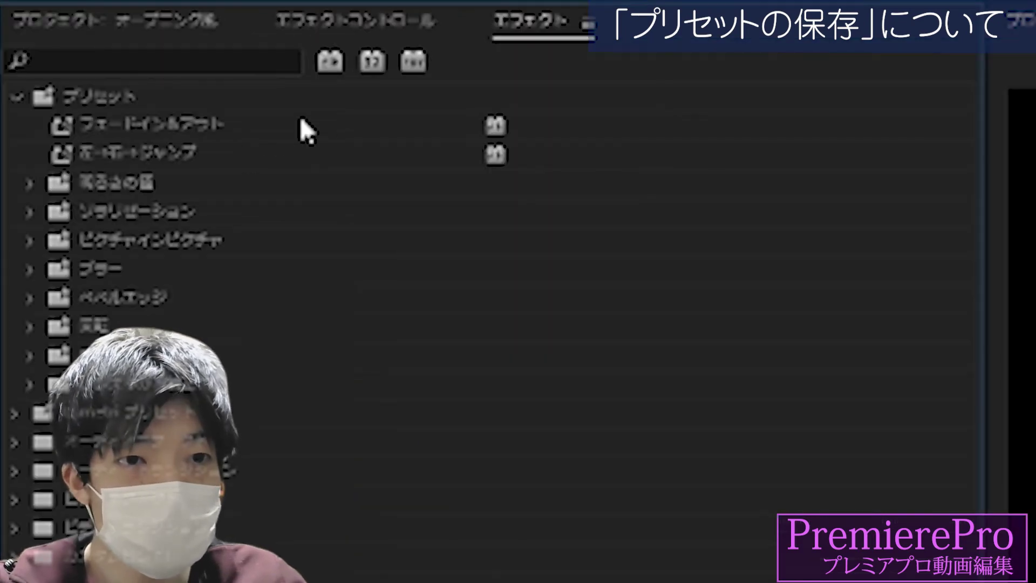
click(303, 124)
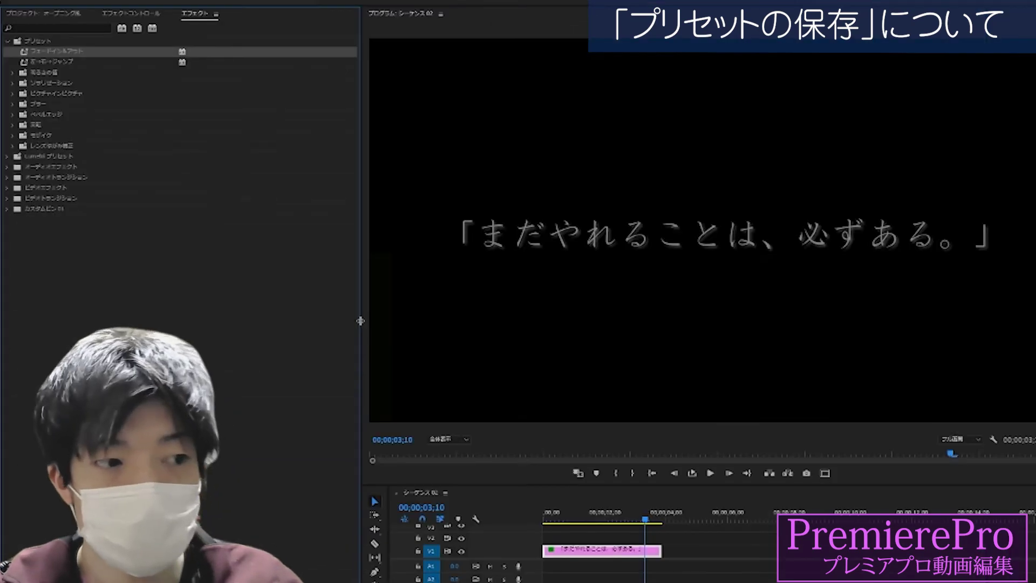
Enlarge the timeline and add a 「信じよう。」 title just after the first clip.
drag(387, 519, 295, 513)
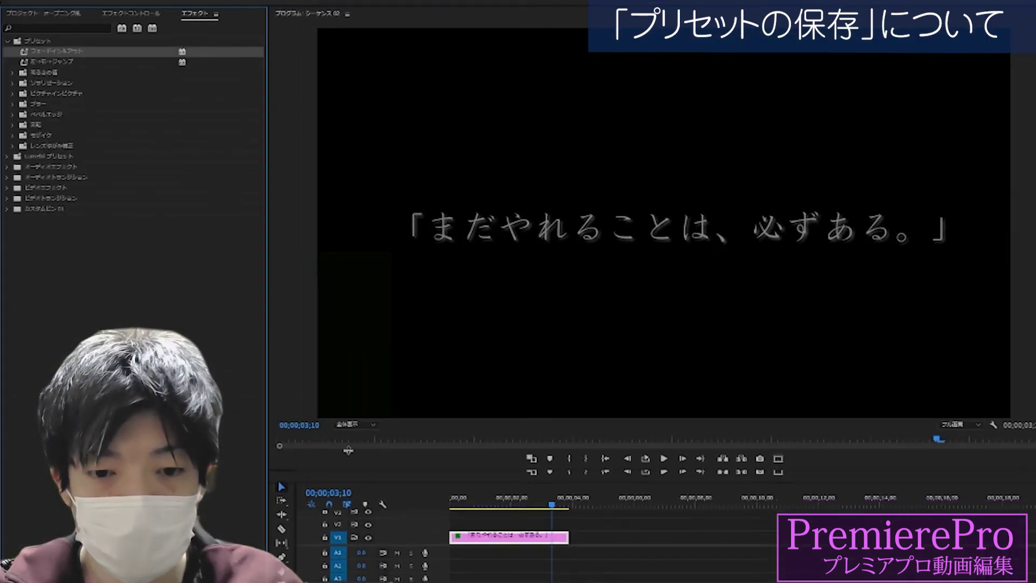
drag(346, 484, 346, 433)
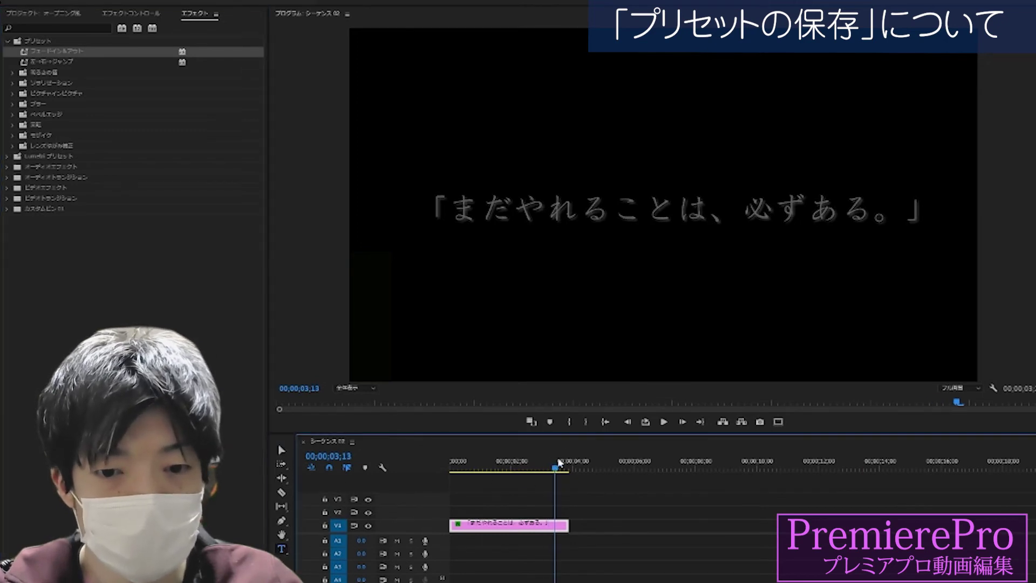
drag(561, 481, 569, 470)
click(493, 201)
text(「信じよう。」)
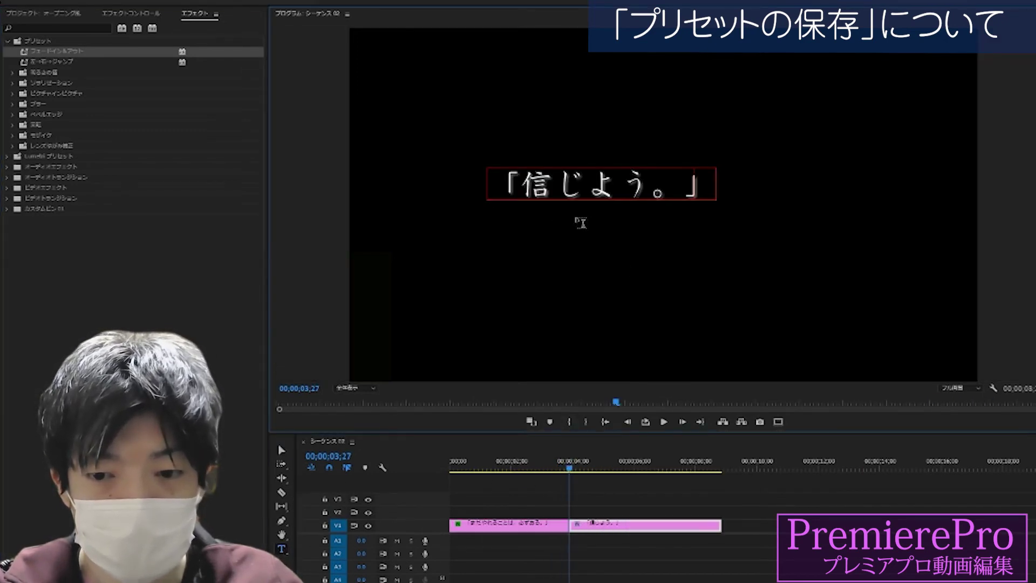
Reposition the 「信じよう。」 title and drag the フェードイン&アウト preset onto its clip.
click(281, 450)
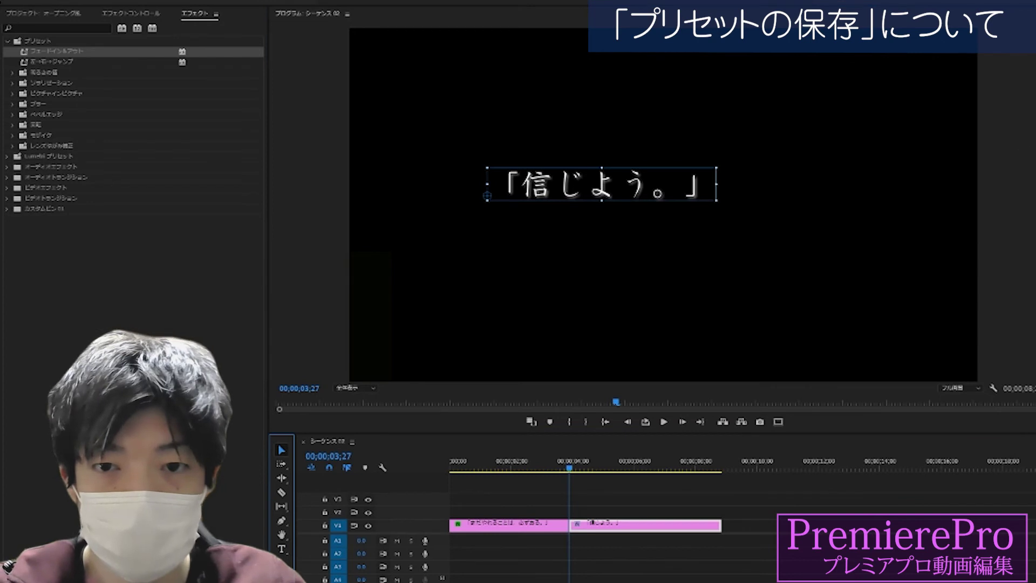
mouse_move(602, 184)
mouse_down()
mouse_move(602, 205)
mouse_move(665, 212)
mouse_up()
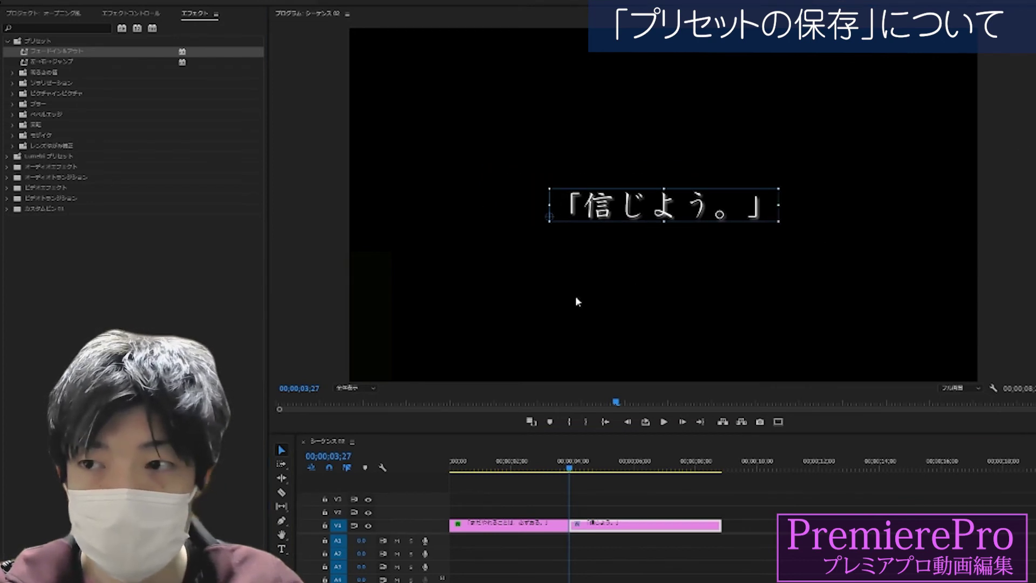
click(513, 217)
click(665, 212)
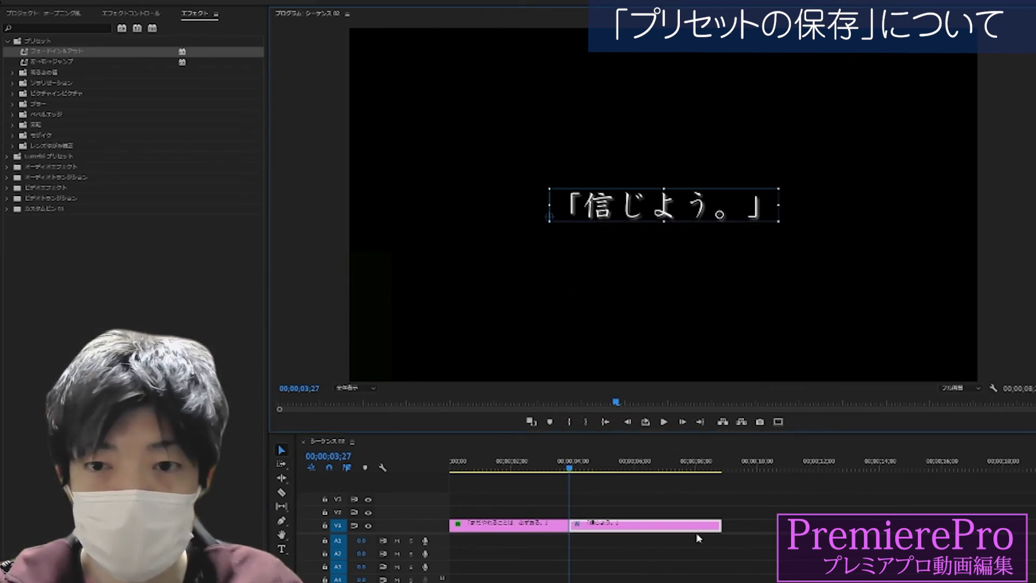
click(48, 51)
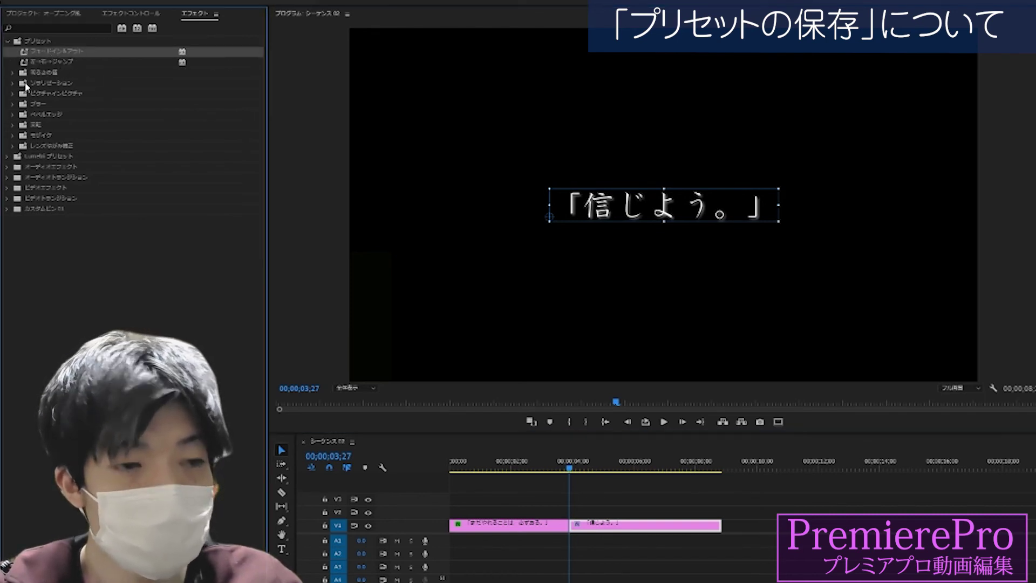
drag(26, 58, 659, 522)
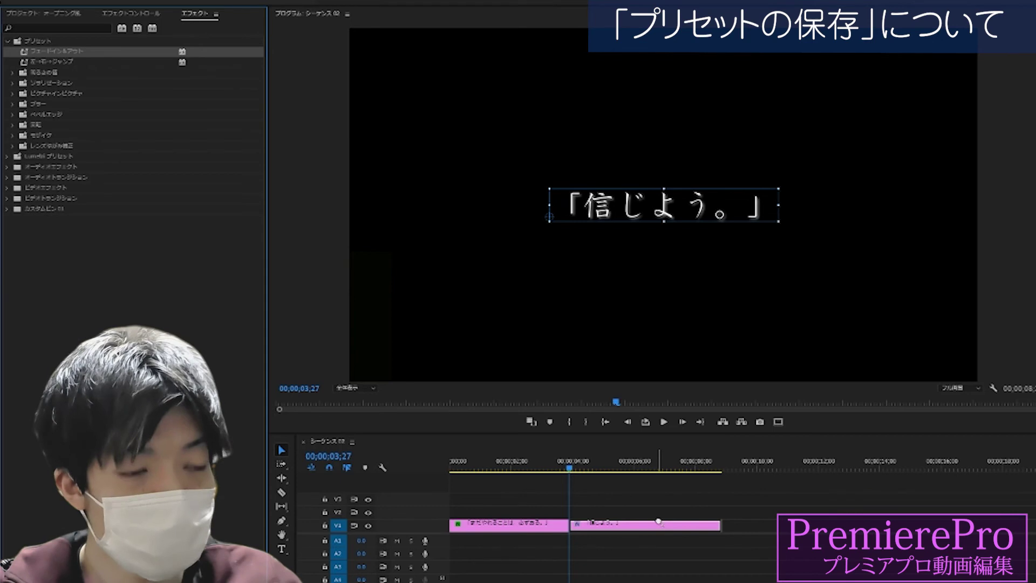
Apply the フェードイン&アウト preset to the 「信じよう。」 clip and view its opacity keyframes.
drag(658, 521, 664, 522)
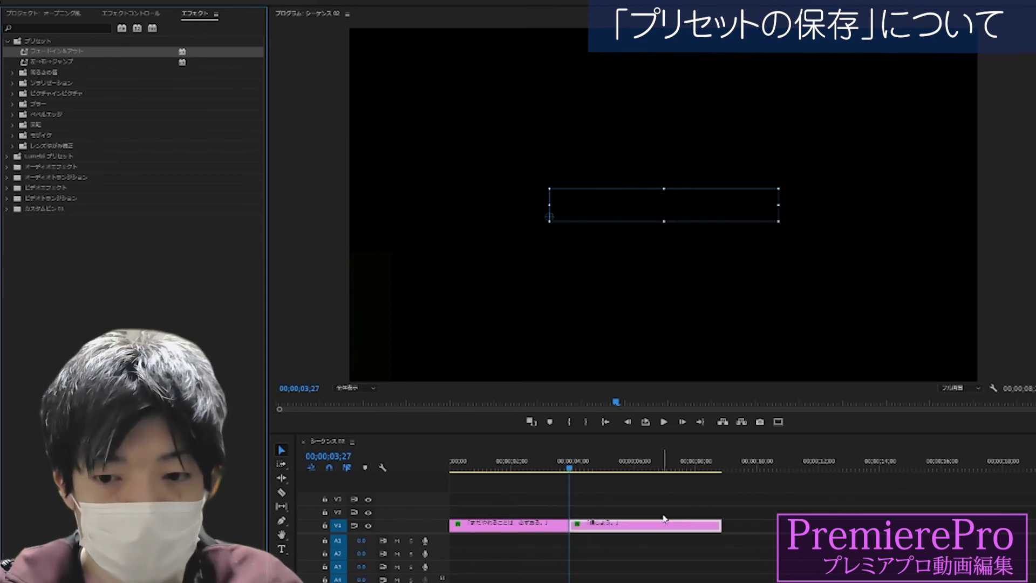
click(121, 15)
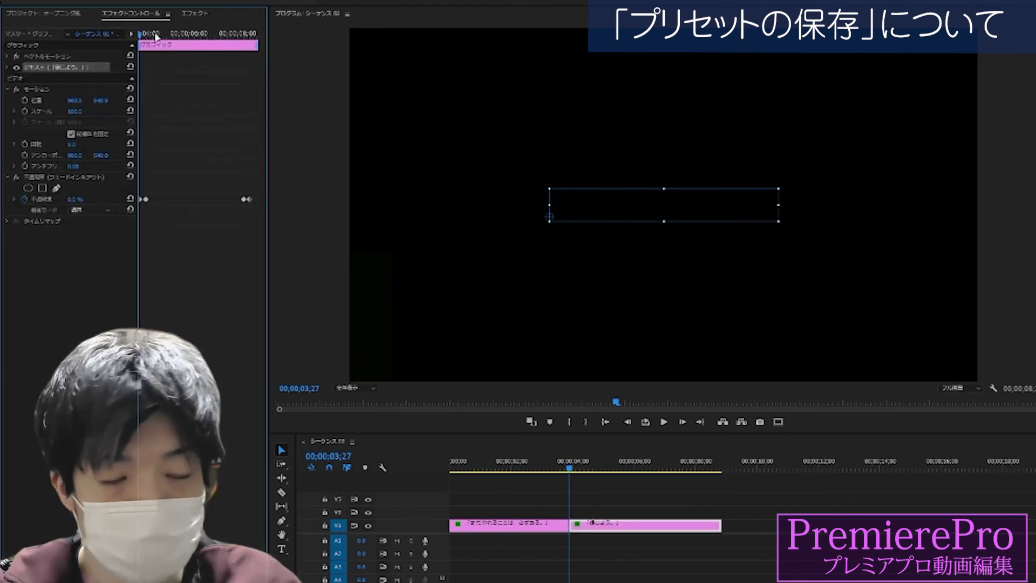
click(141, 35)
Scrub the clip start to confirm it fades up to full opacity, then return to the sequence start.
drag(141, 34, 136, 36)
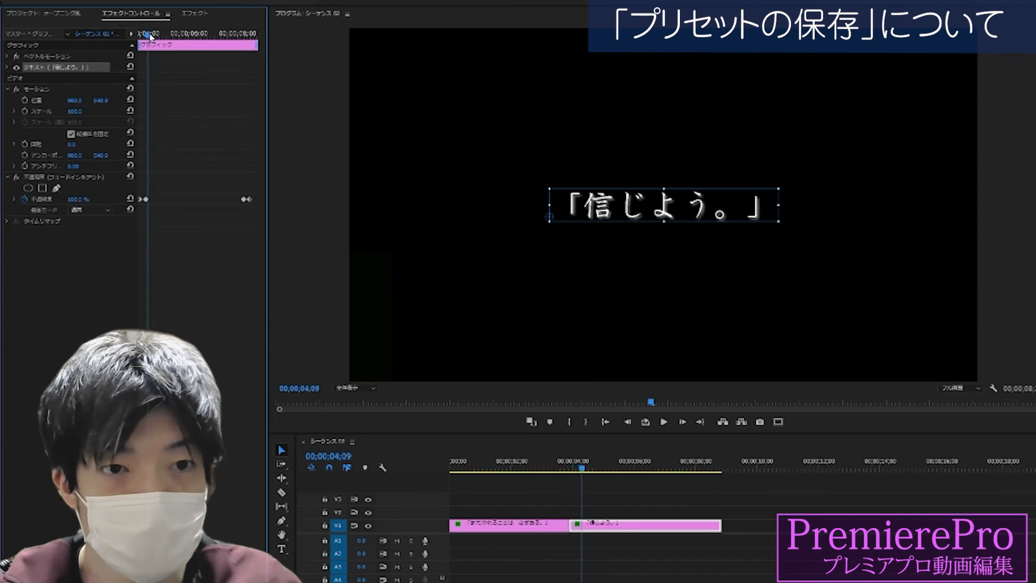
mouse_move(136, 37)
mouse_down()
mouse_move(154, 36)
mouse_move(138, 35)
mouse_up()
click(503, 467)
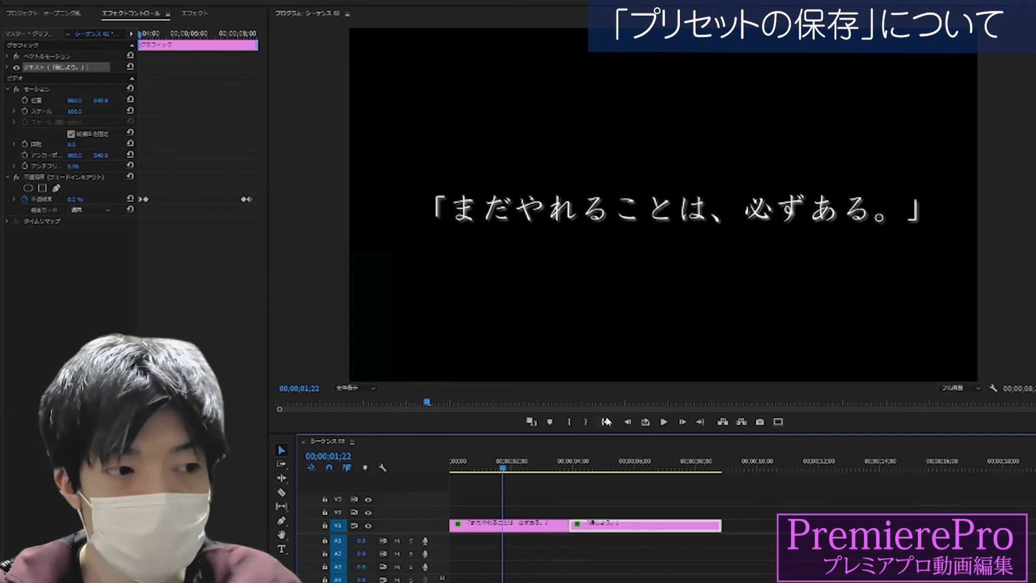
key(j)
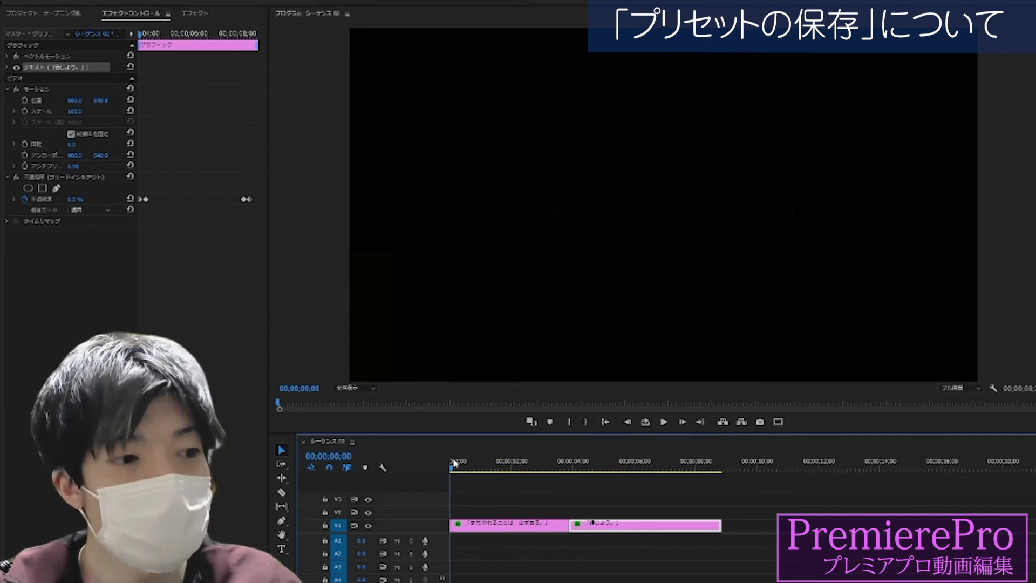
Loop playback to watch 「まだやれることは、必ずある。」 and 「信じよう。」 fade in and out.
click(659, 425)
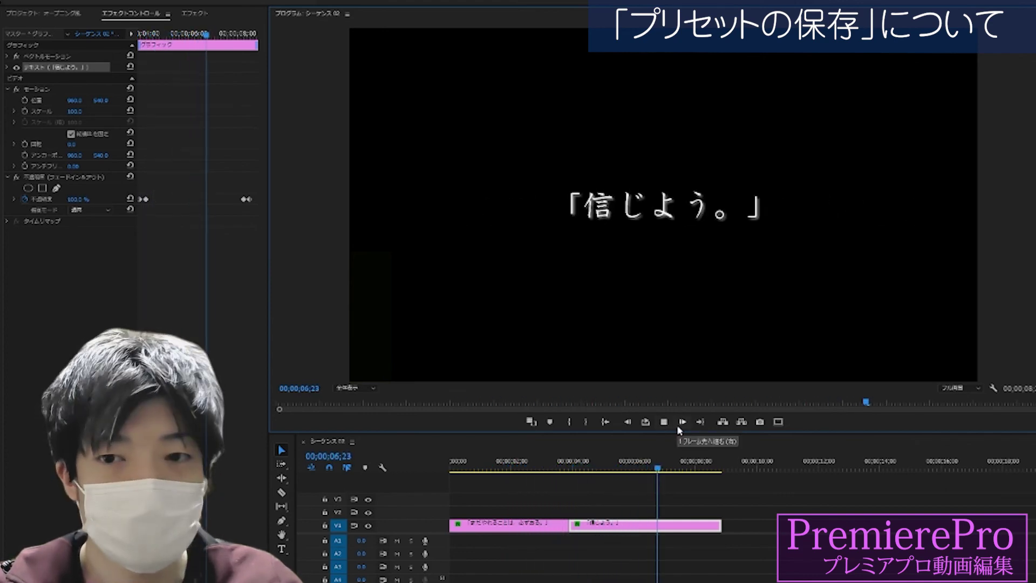
click(650, 425)
click(663, 422)
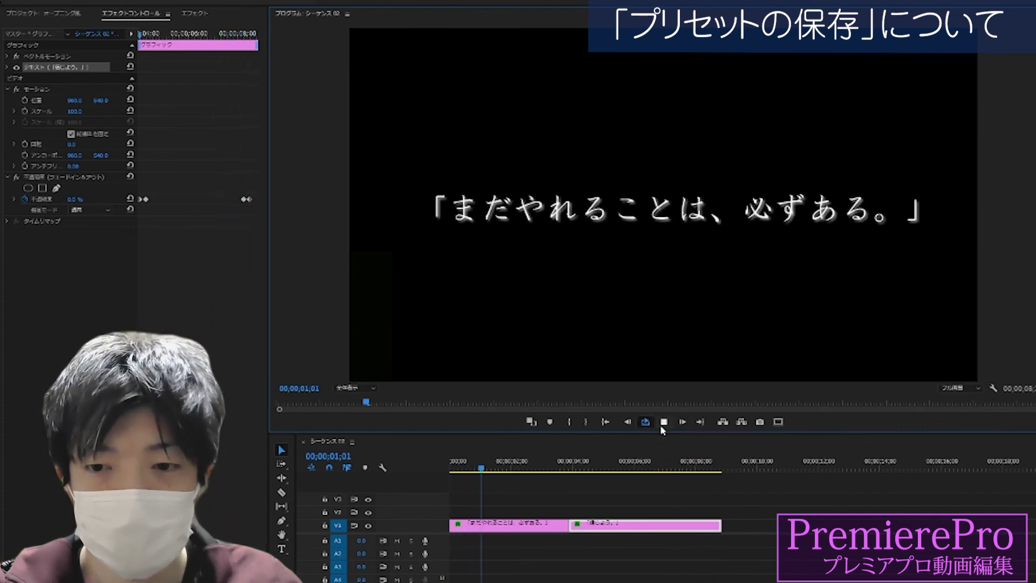